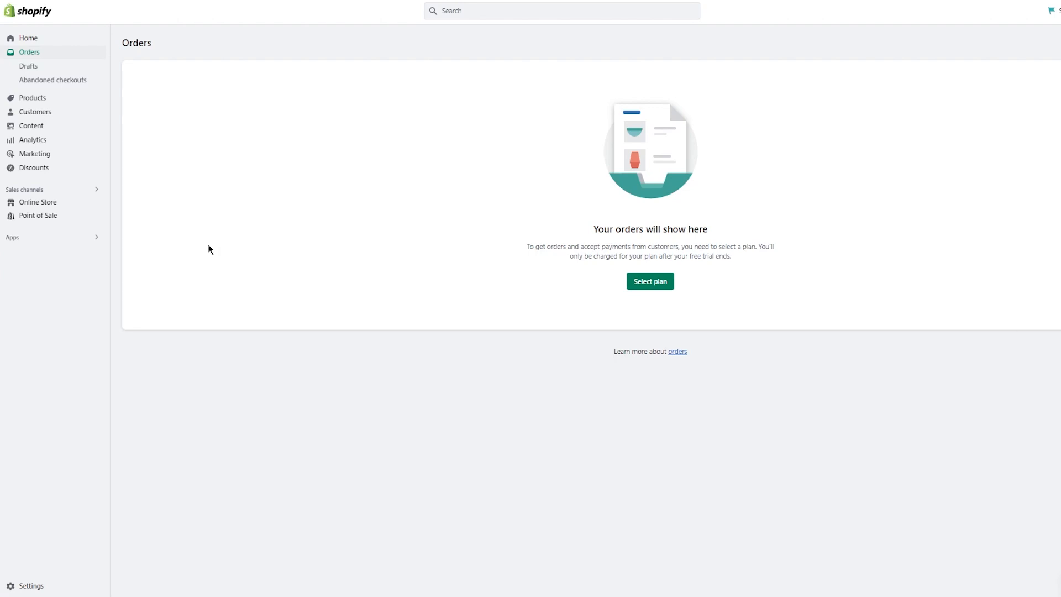
Step: Open the Apps and sales channels settings from Sales channels, then go to the Shopify App Store
click(25, 188)
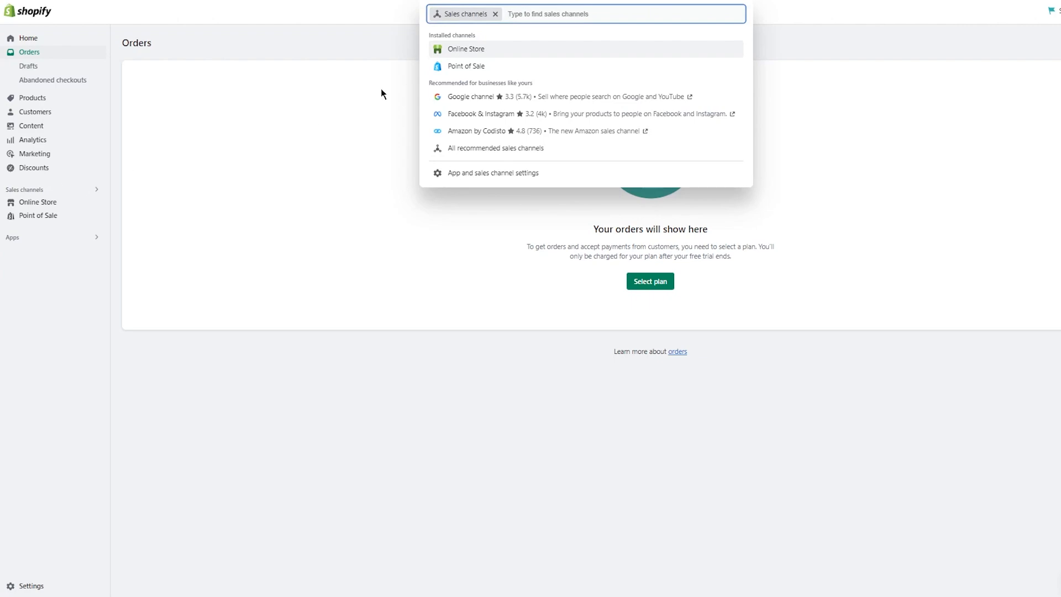
click(486, 173)
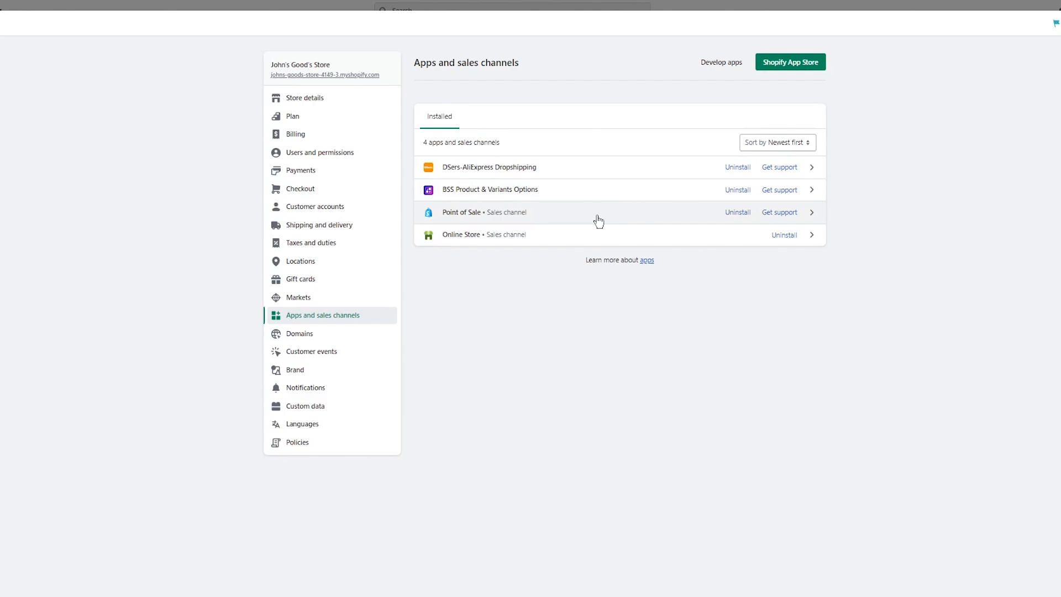
click(796, 63)
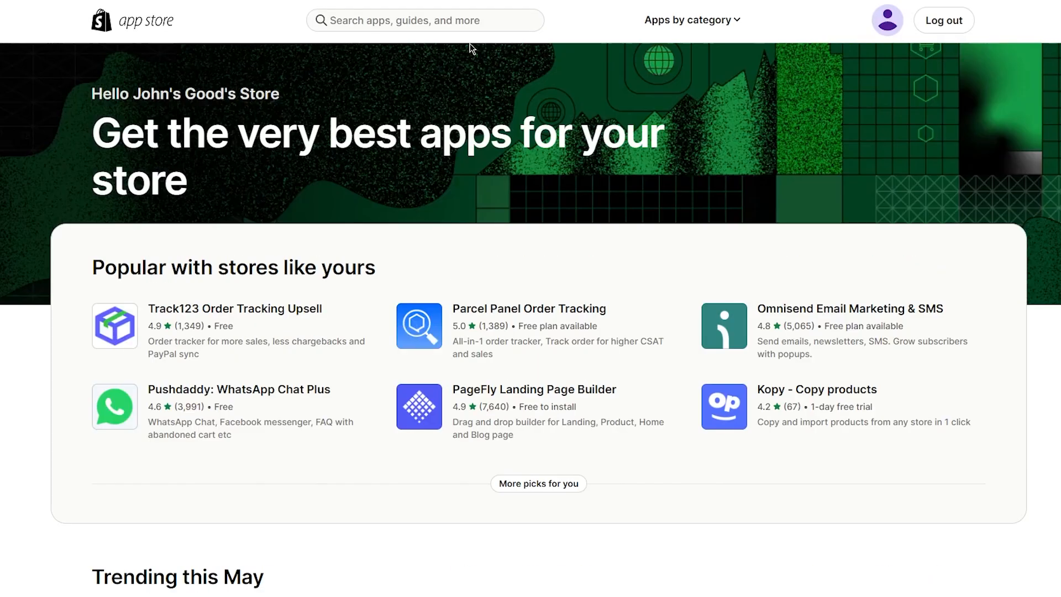
Step: Search the Shopify App Store for 'eBay' apps and look over the results
click(399, 17)
text(e)
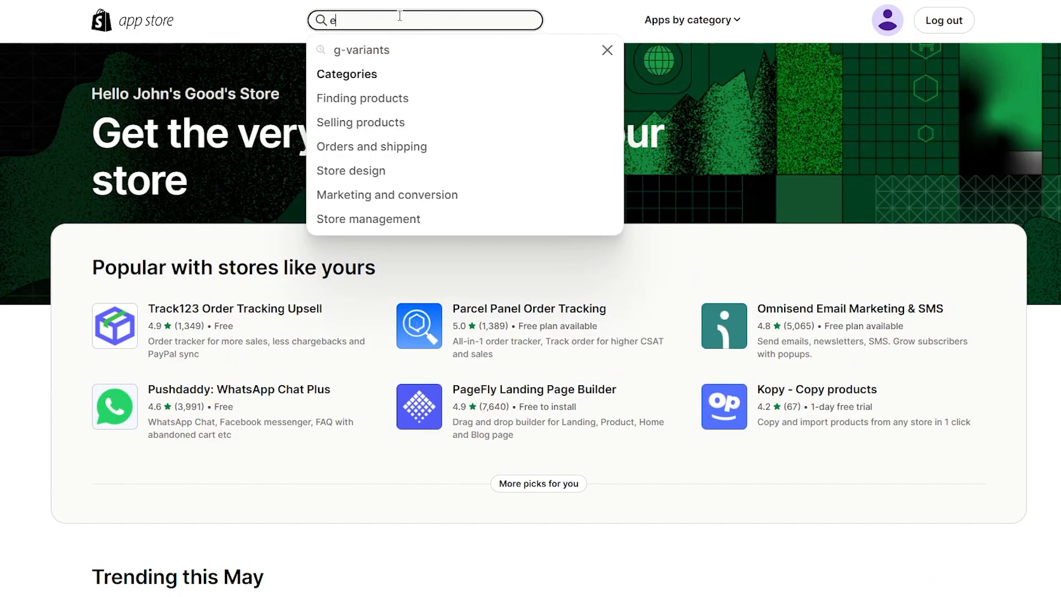
text(Bay)
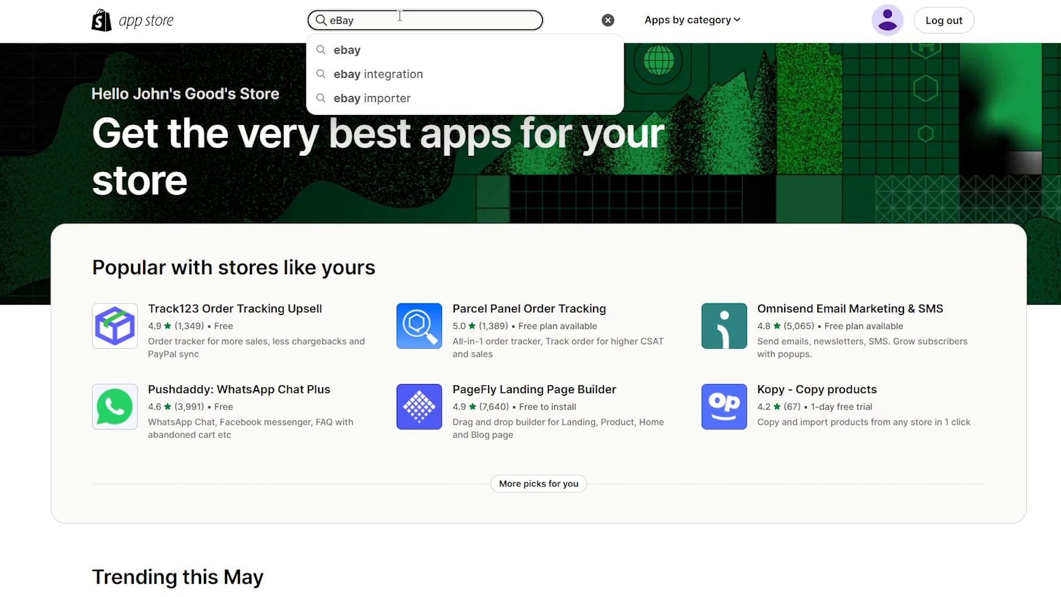
key(Return)
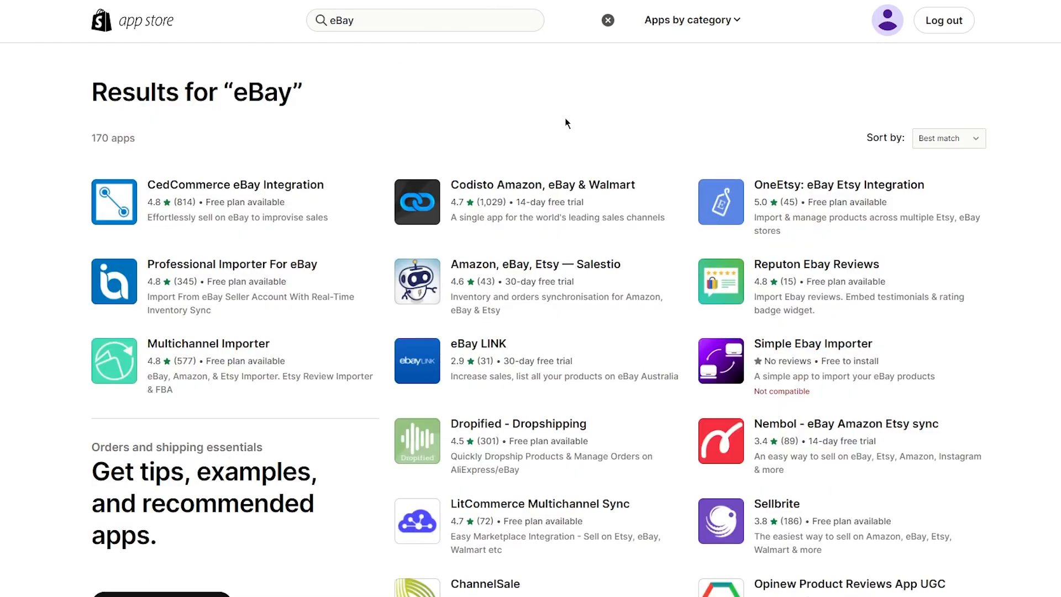
scroll(553, 166, down, 4)
scroll(475, 193, up, 4)
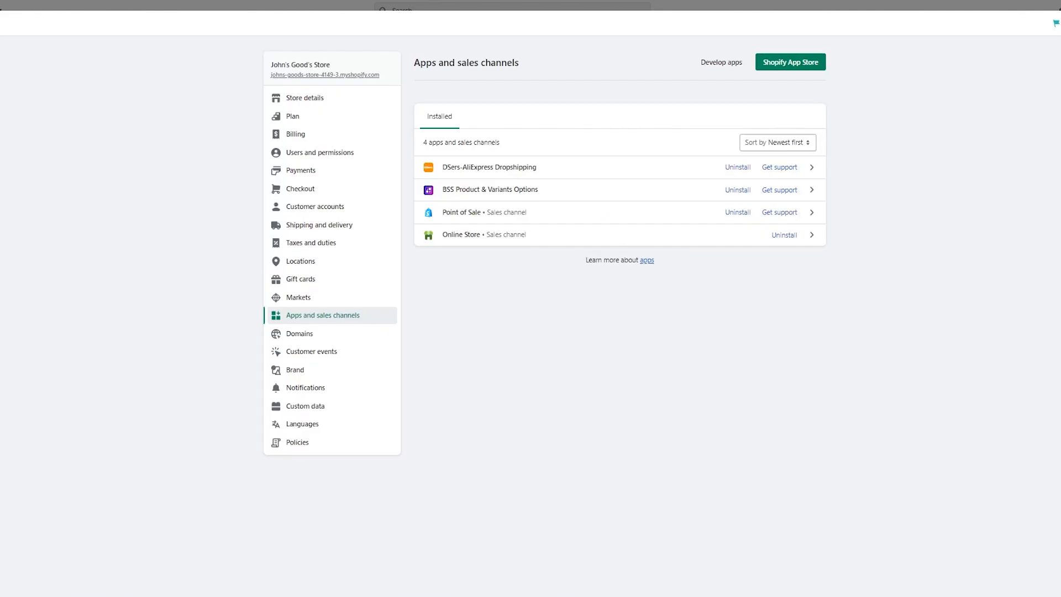
Step: Close Settings, browse the store's sales channels, and open Point of Sale
key(Escape)
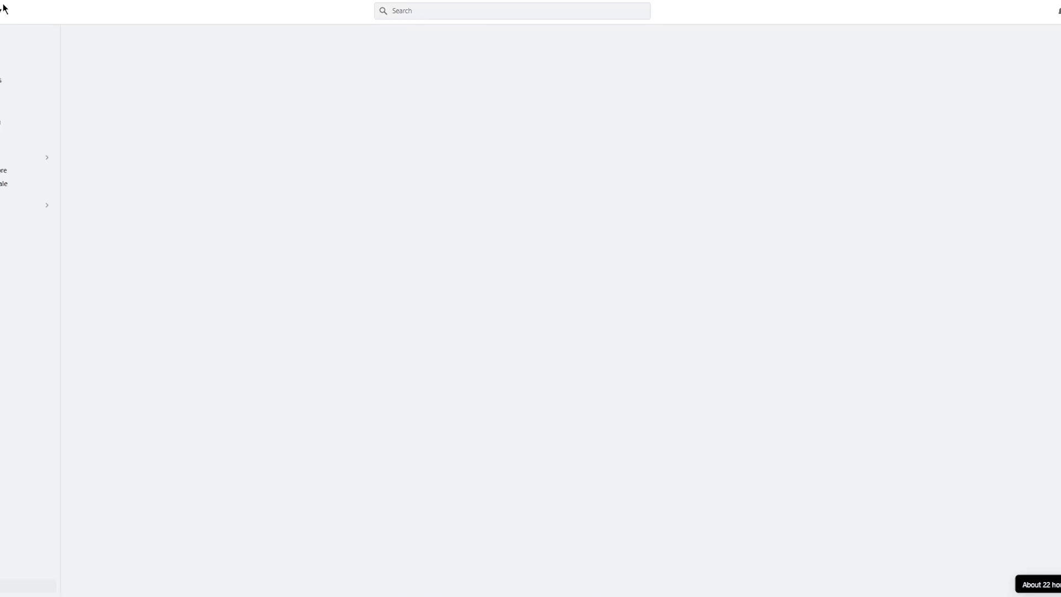
click(58, 190)
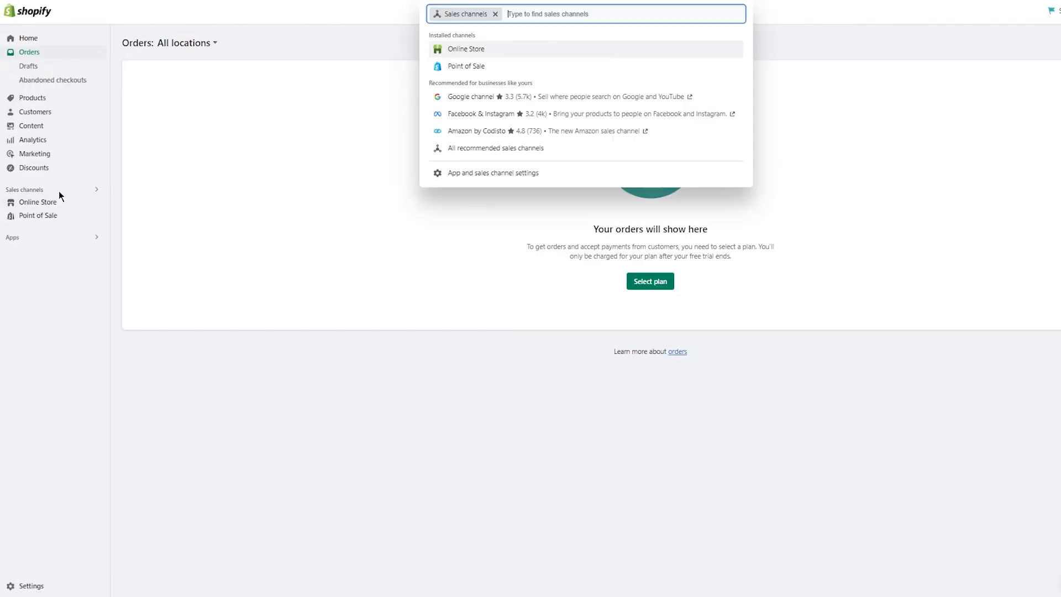
text(eba)
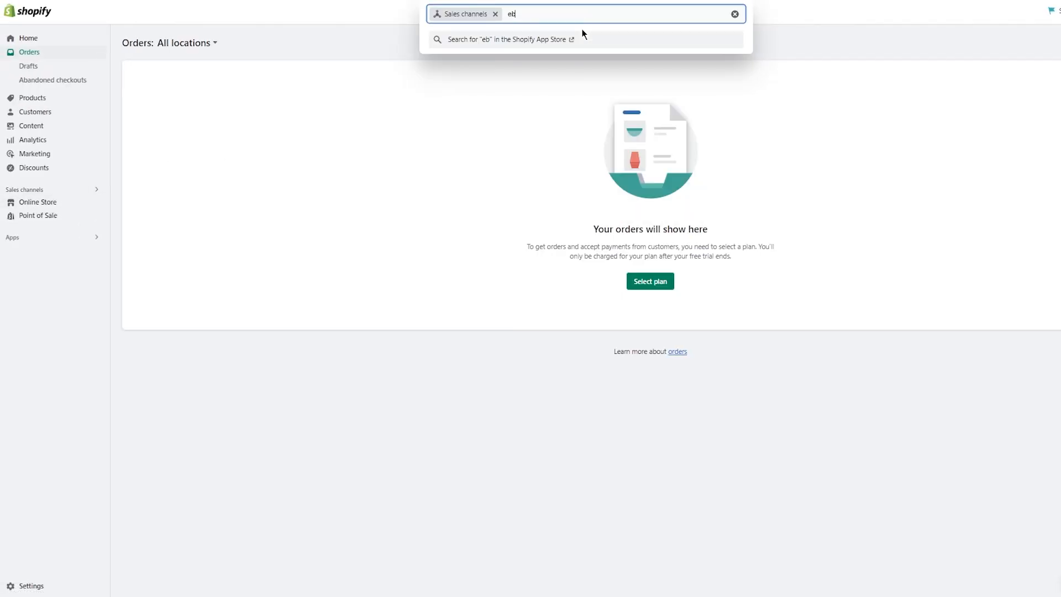
key(BackSpace)
key(BackSpace)
key(BackSpace)
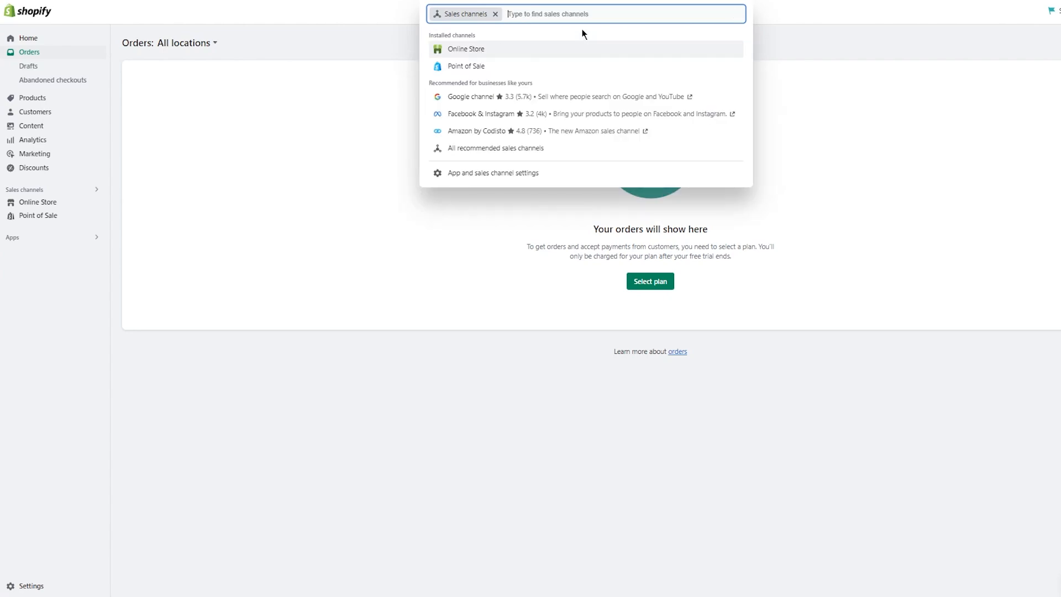
click(478, 71)
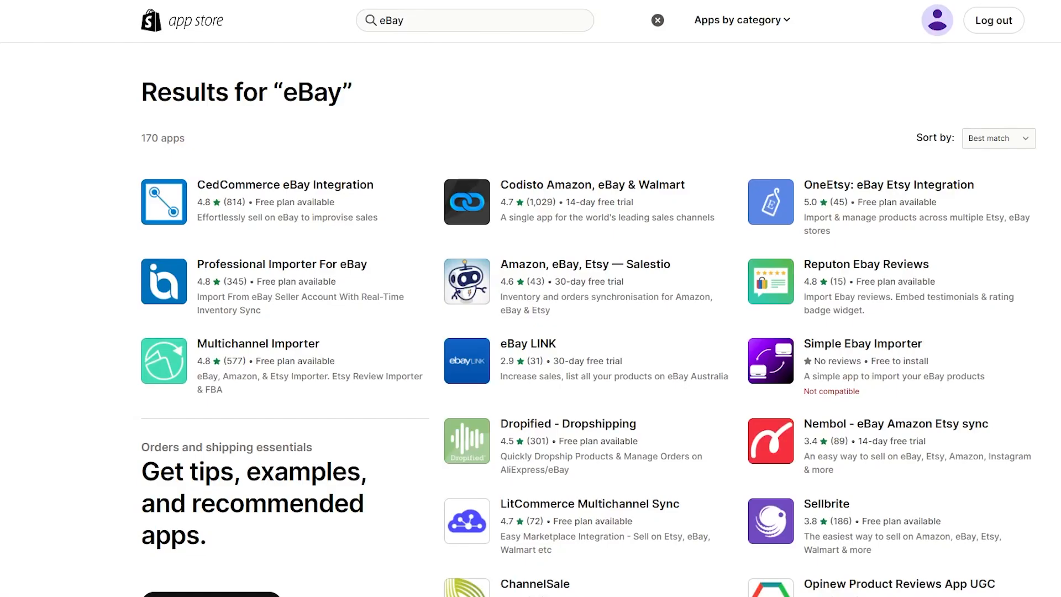
Step: Navigate the browser to Zapier's website by entering 'zapier' in the address bar
click(147, 10)
text(zapier)
key(Return)
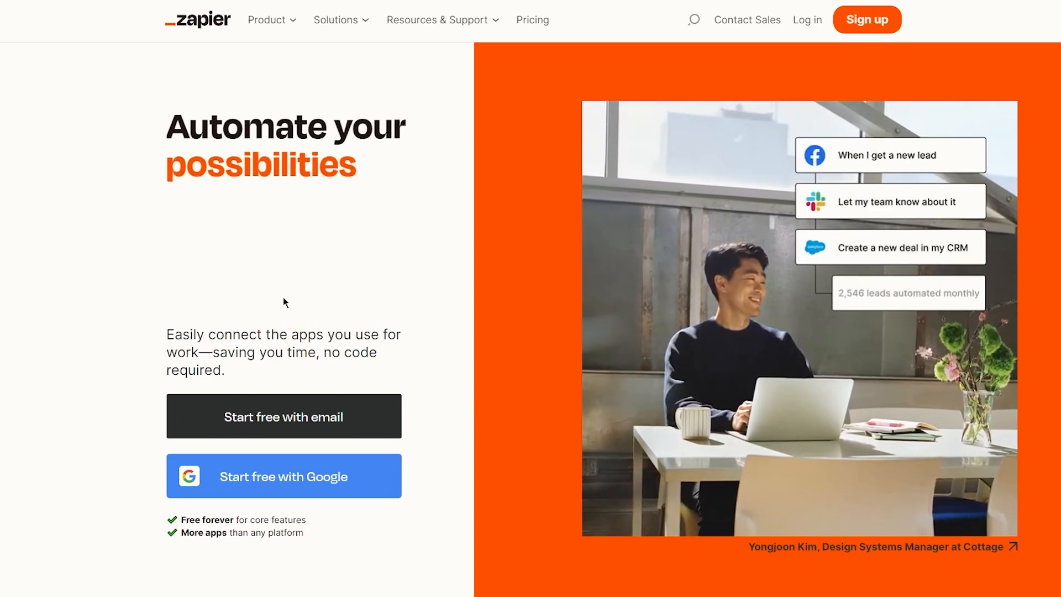
Step: Scroll Zapier's home page and start the free sign-up with email
scroll(182, 291, down, 2)
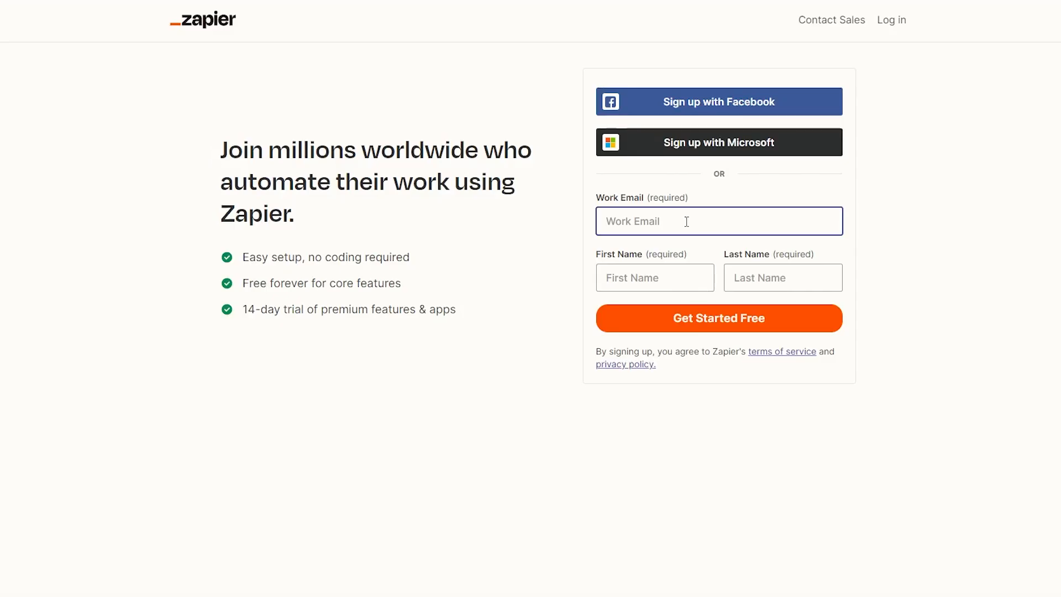
click(685, 221)
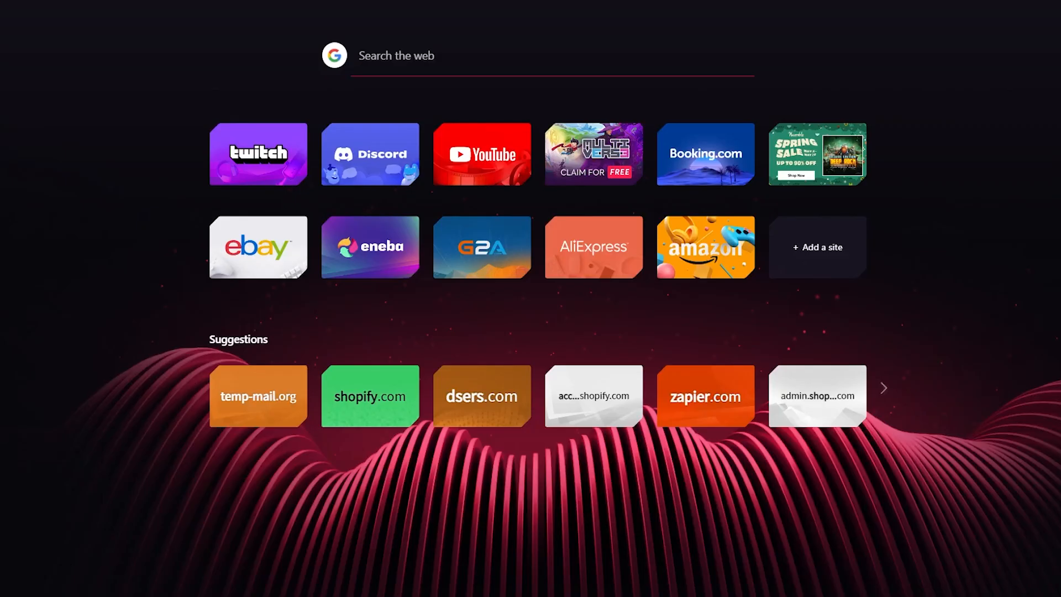
Step: Open temp-mail.org and copy the generated disposable email address
text(temp)
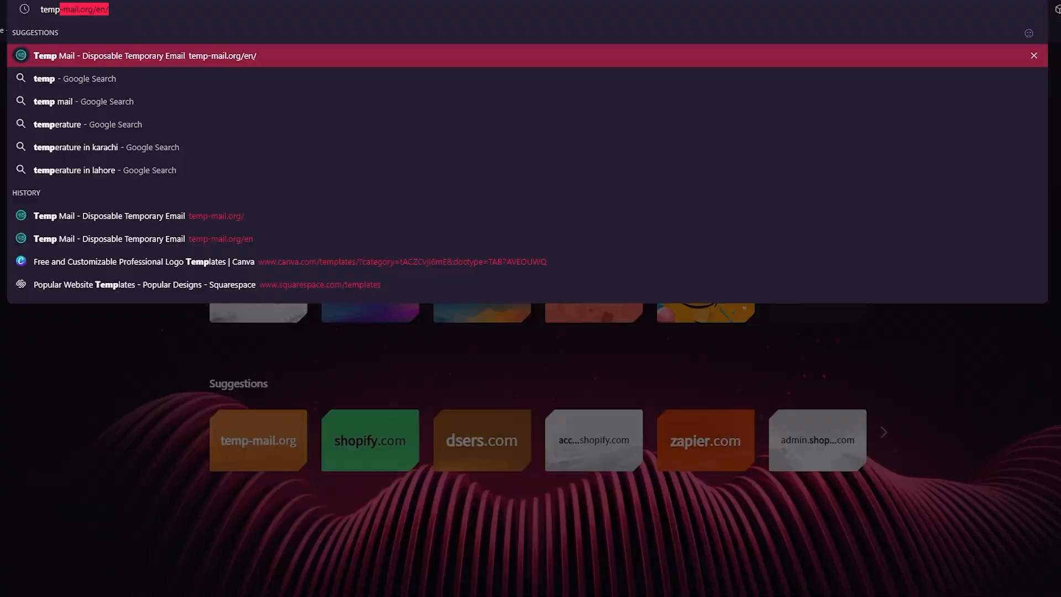
key(Return)
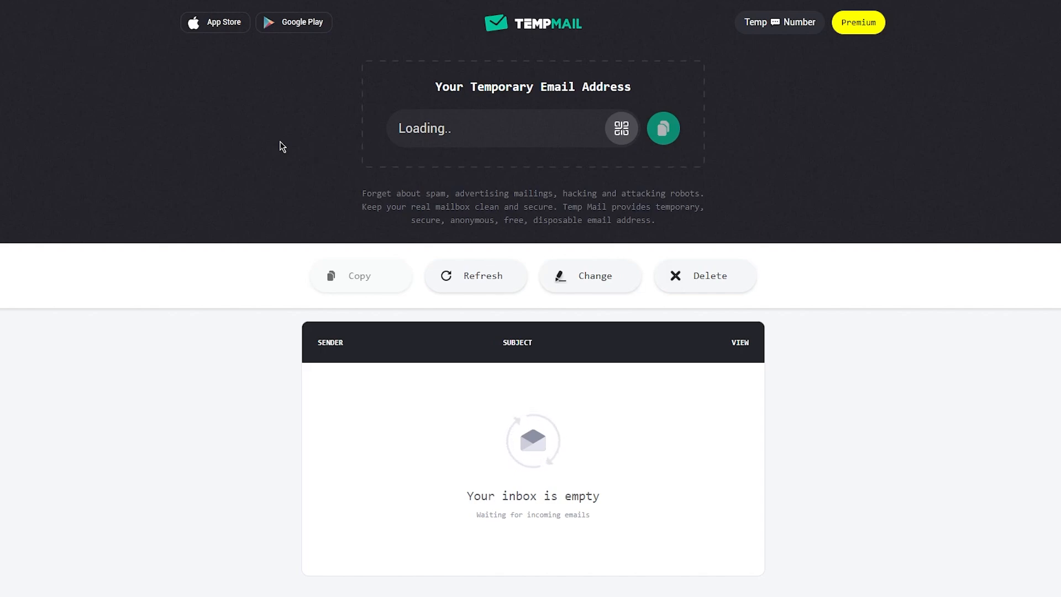
click(663, 140)
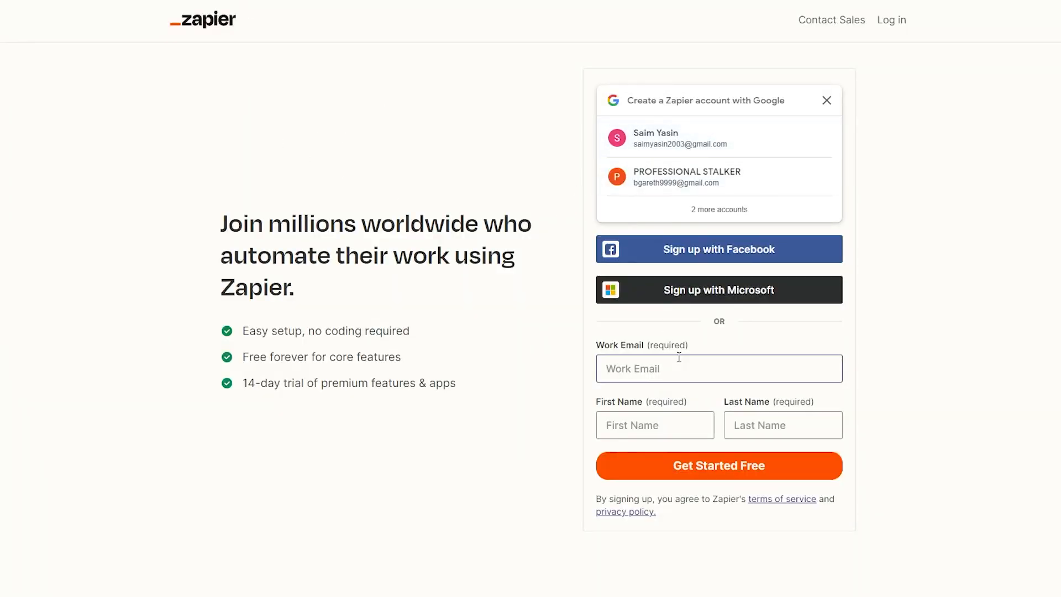
Step: Paste the disposable address into Work Email and fill in first and last name from saved details
click(677, 369)
right_click(678, 369)
click(728, 221)
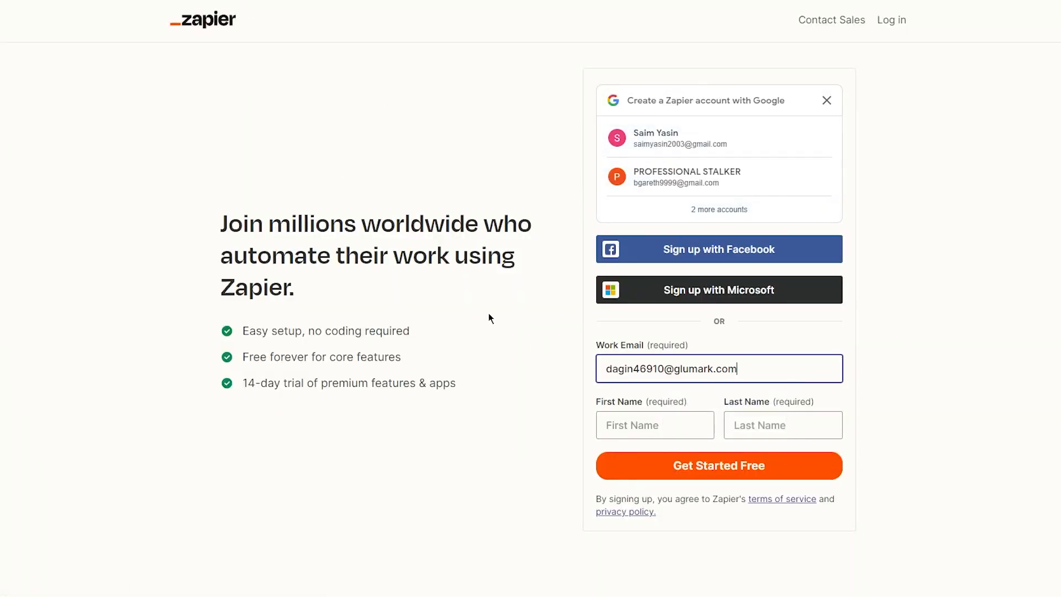
click(627, 425)
click(680, 480)
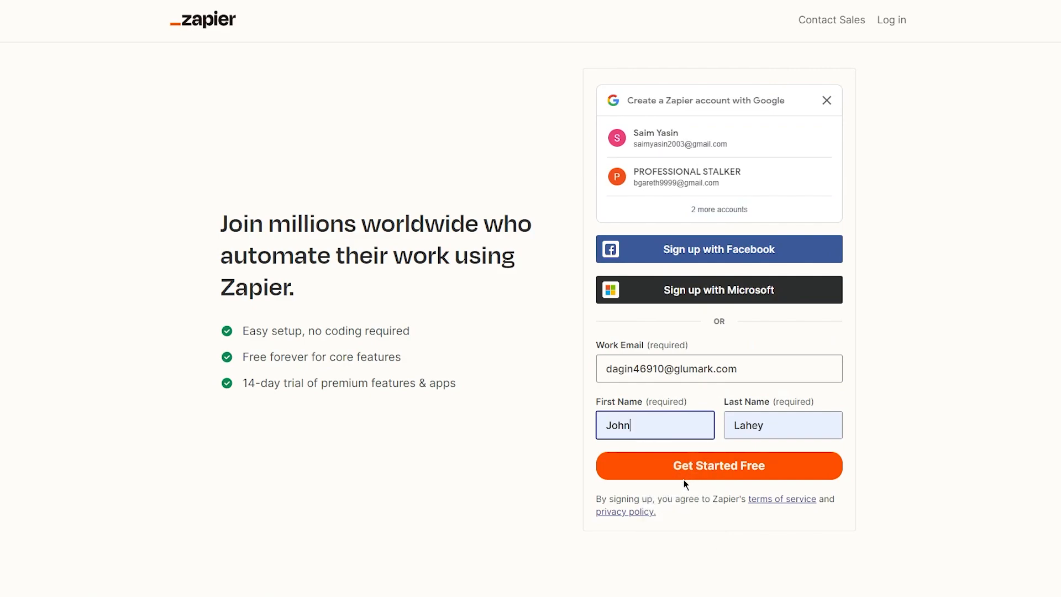
click(684, 478)
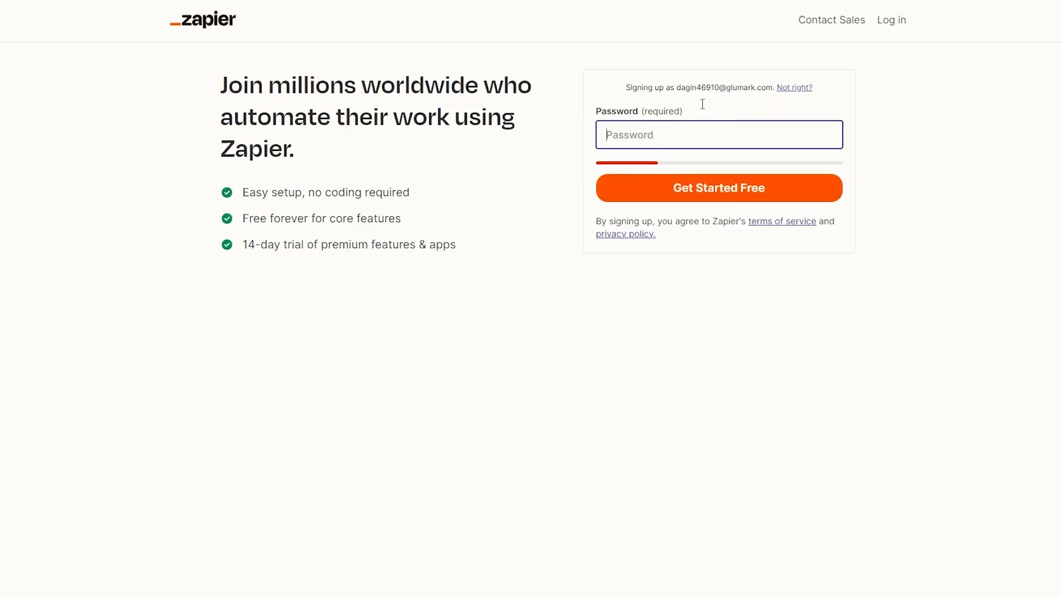
Step: Enter a password of at least 12 characters and submit the sign-up form
text(abcdefg)
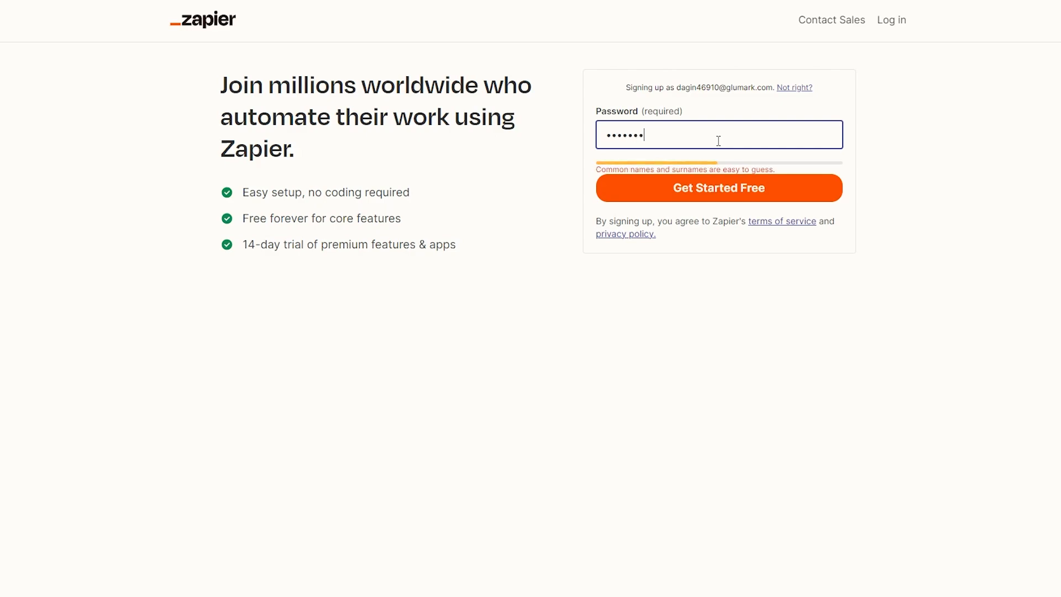
text(hi)
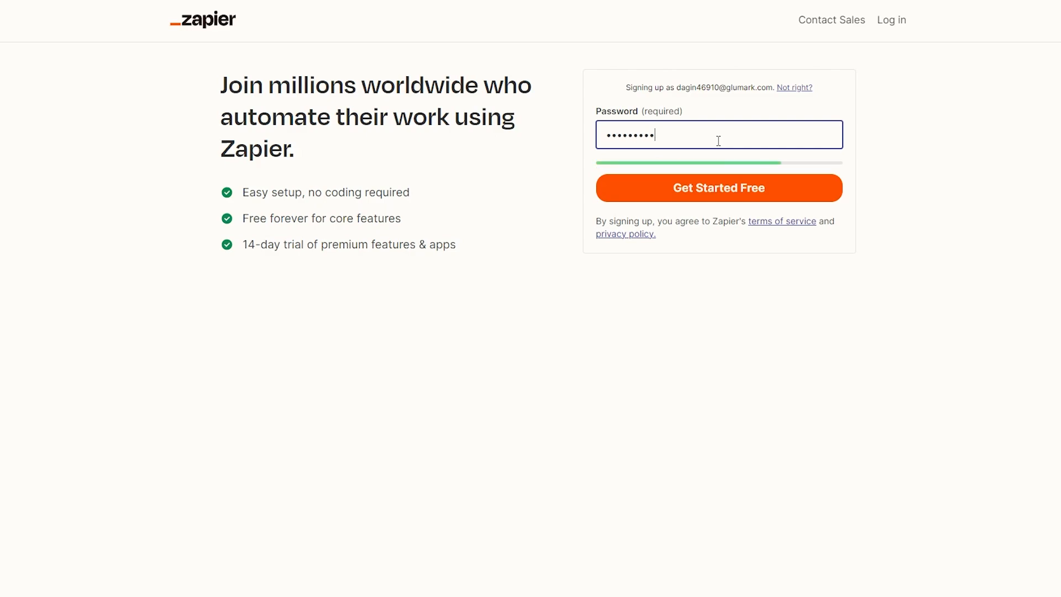
click(762, 177)
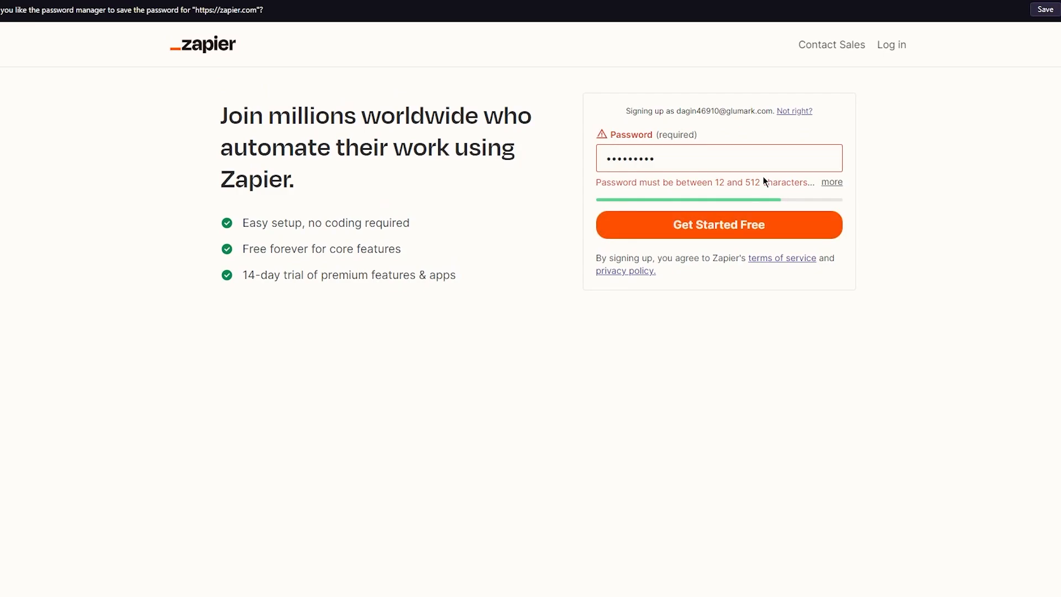
click(734, 156)
text(123)
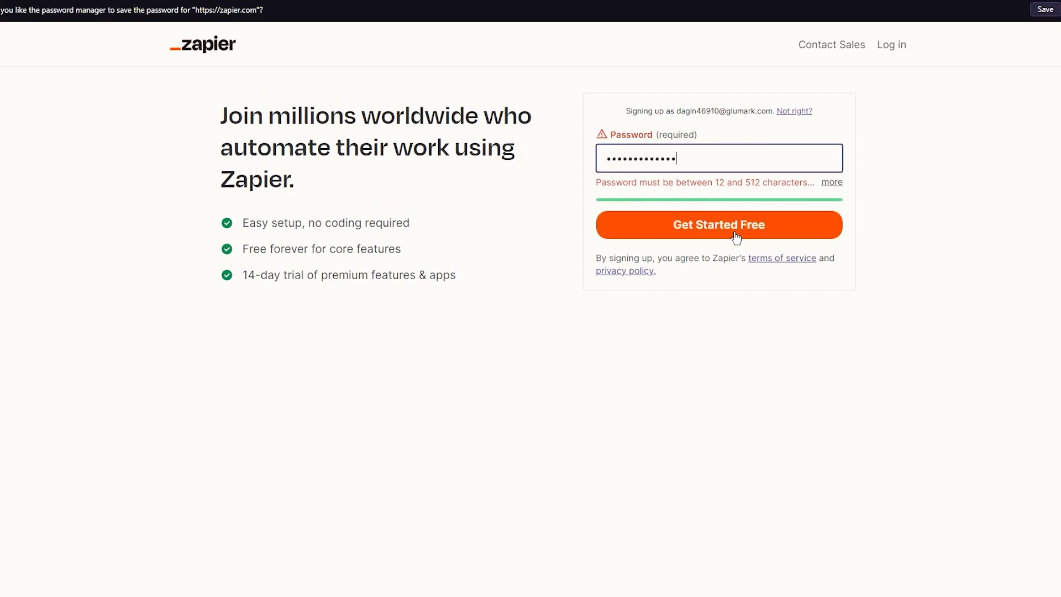
click(734, 232)
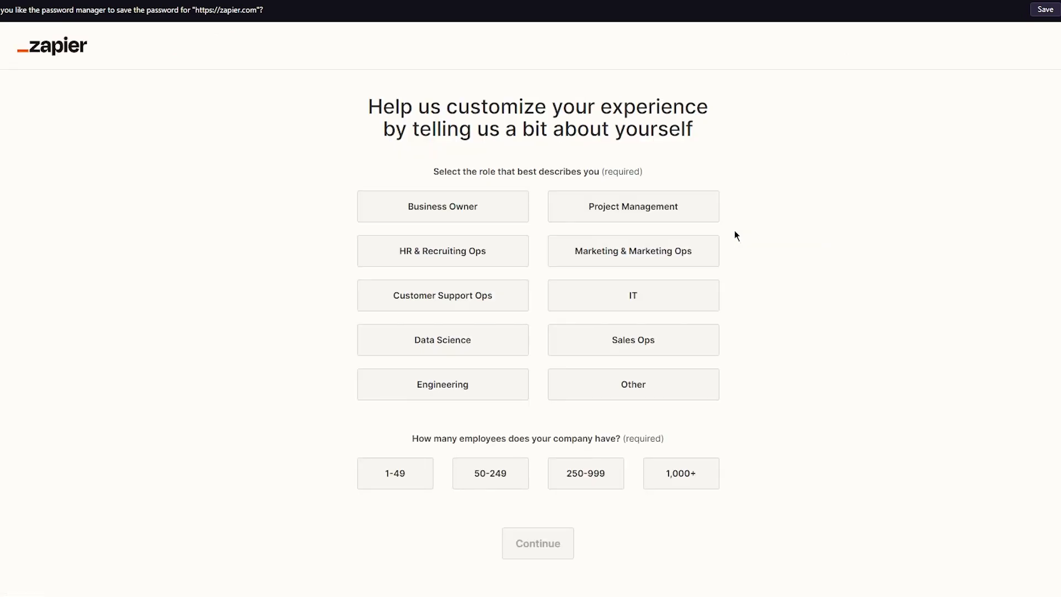
Step: Answer the questionnaire with Business Owner as role and 1-49 employees, then continue
drag(371, 105, 724, 107)
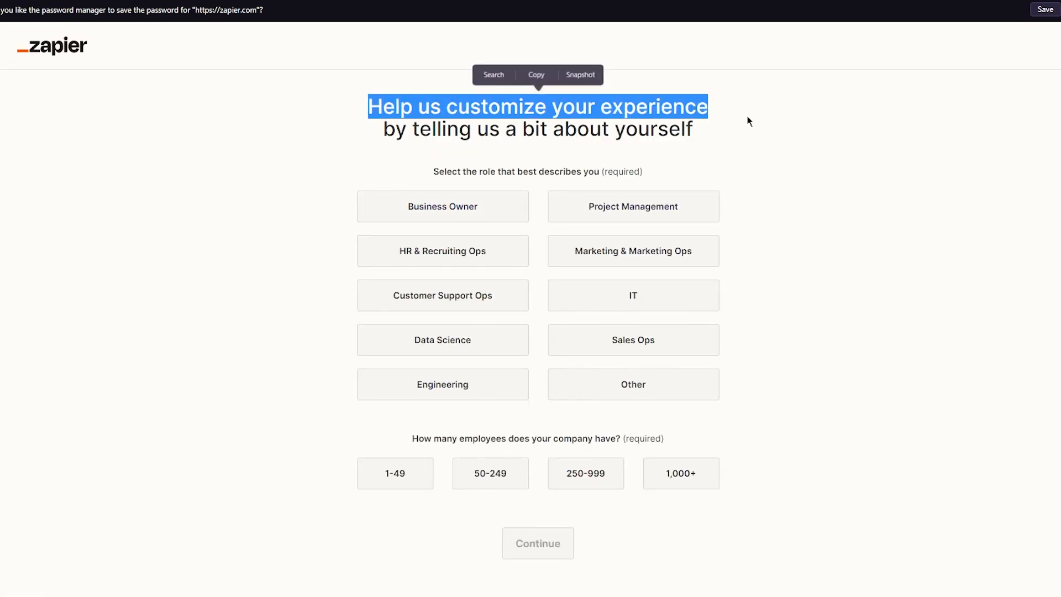
click(751, 126)
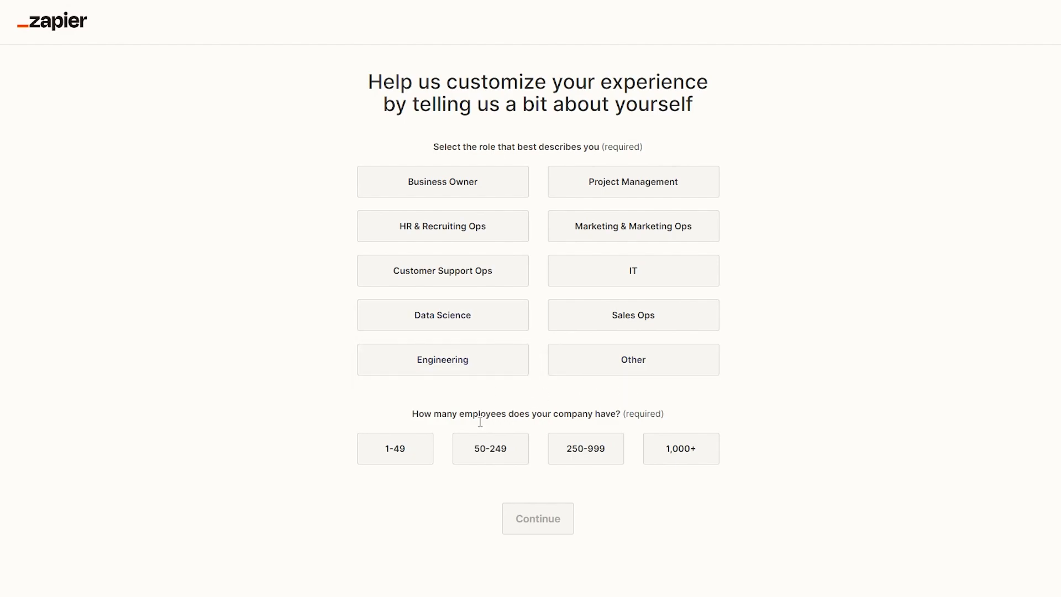
click(395, 448)
click(608, 269)
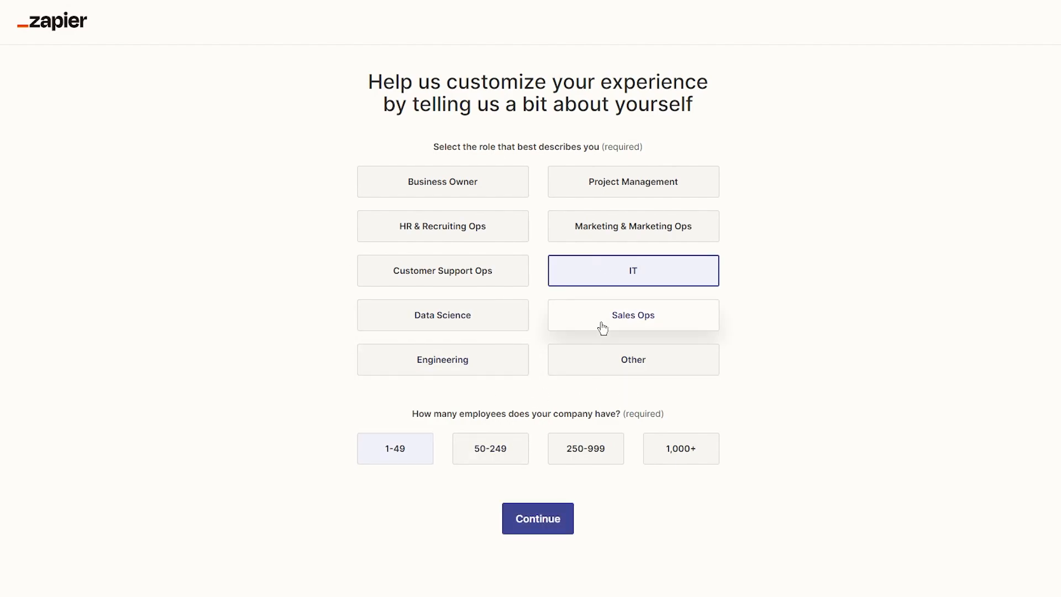
click(479, 193)
click(551, 516)
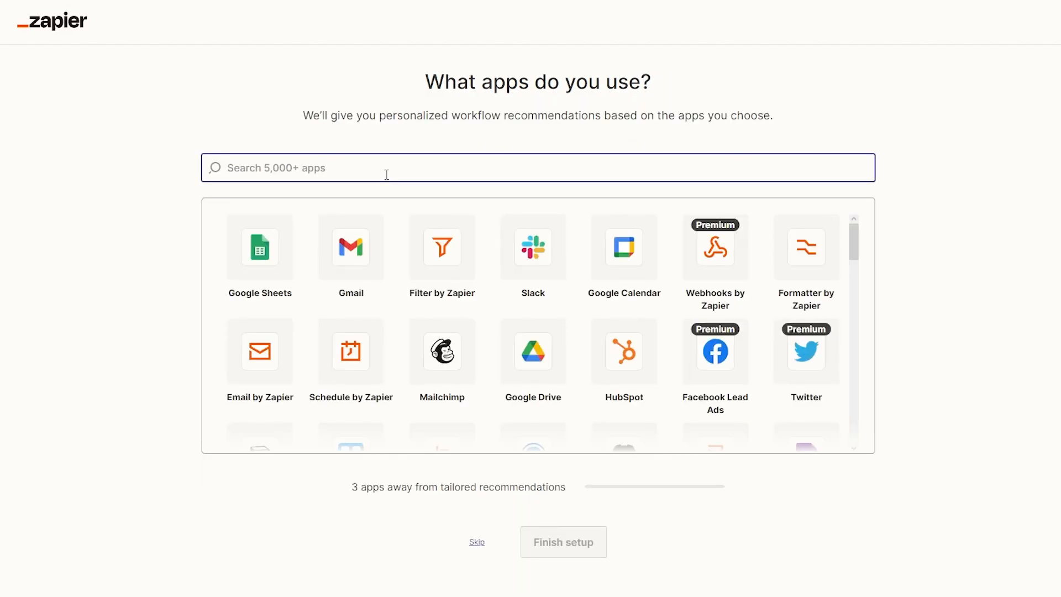
Step: Add Shopify and eBay to the apps you use, then finish setup
text(shop)
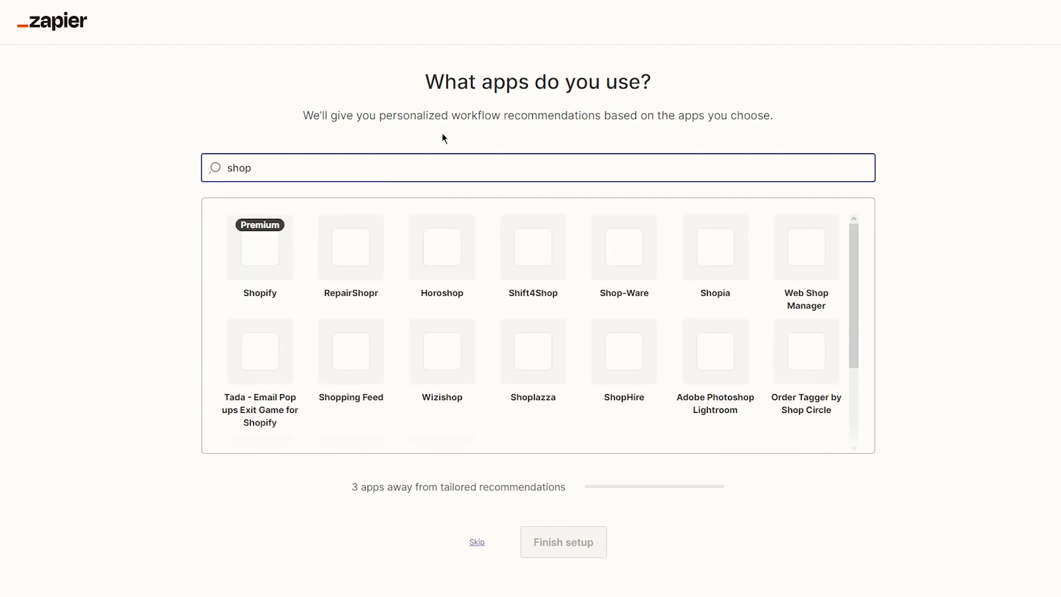
click(284, 278)
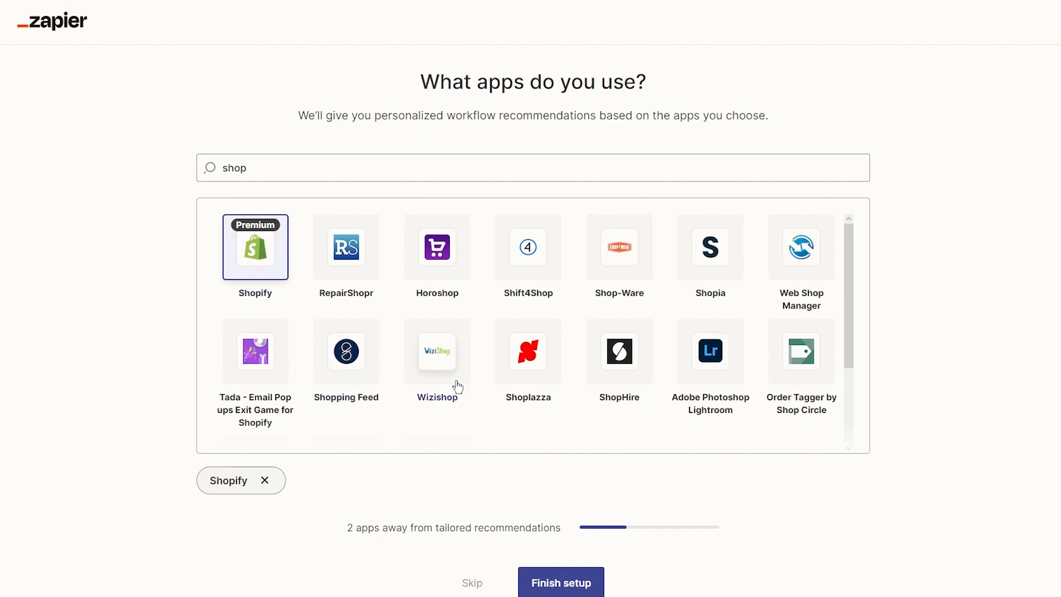
drag(351, 174, 190, 185)
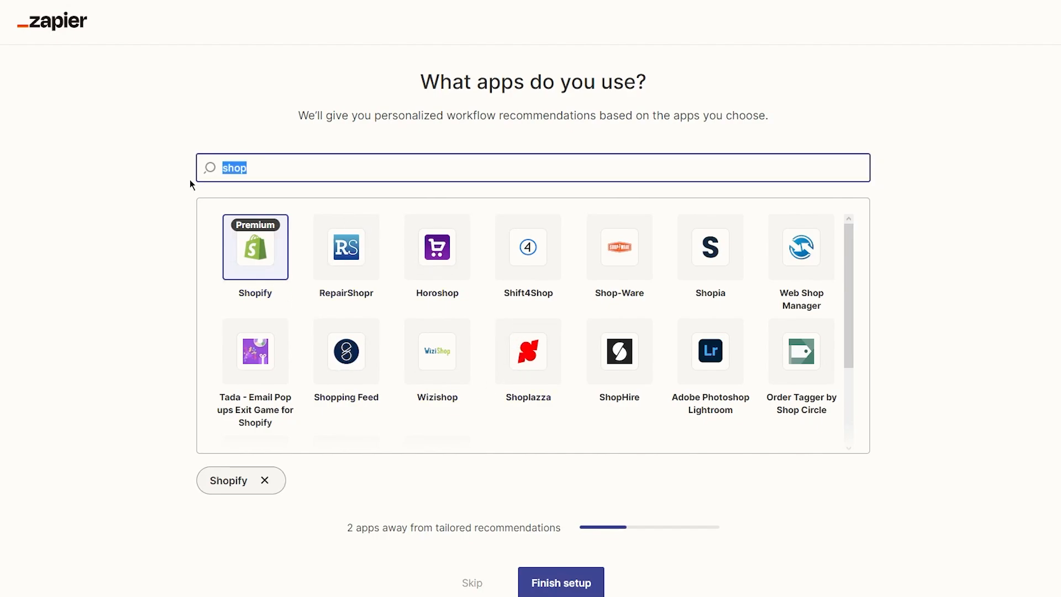
text(ebay)
click(247, 263)
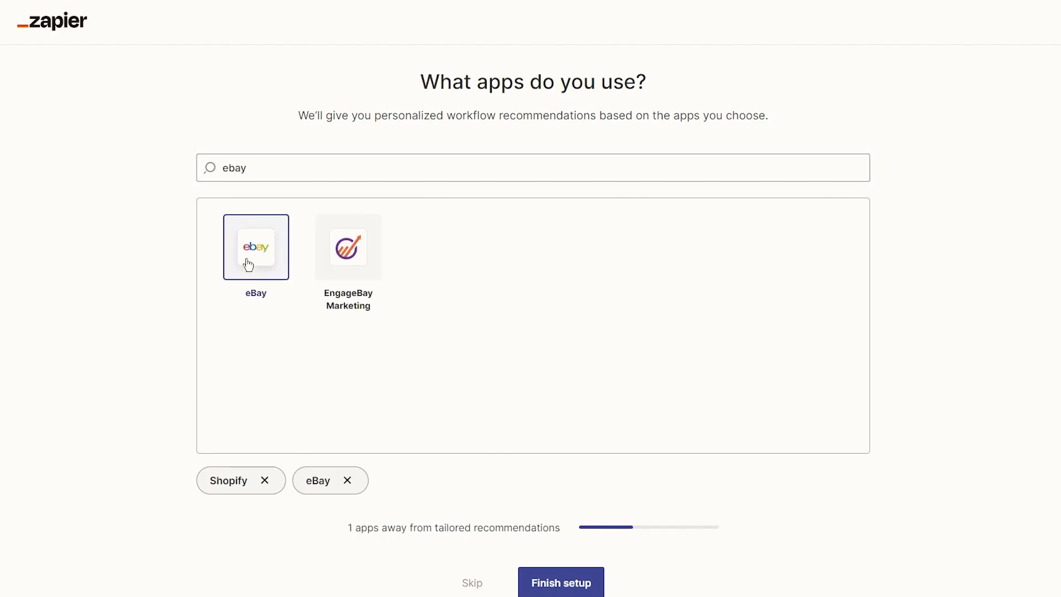
click(525, 585)
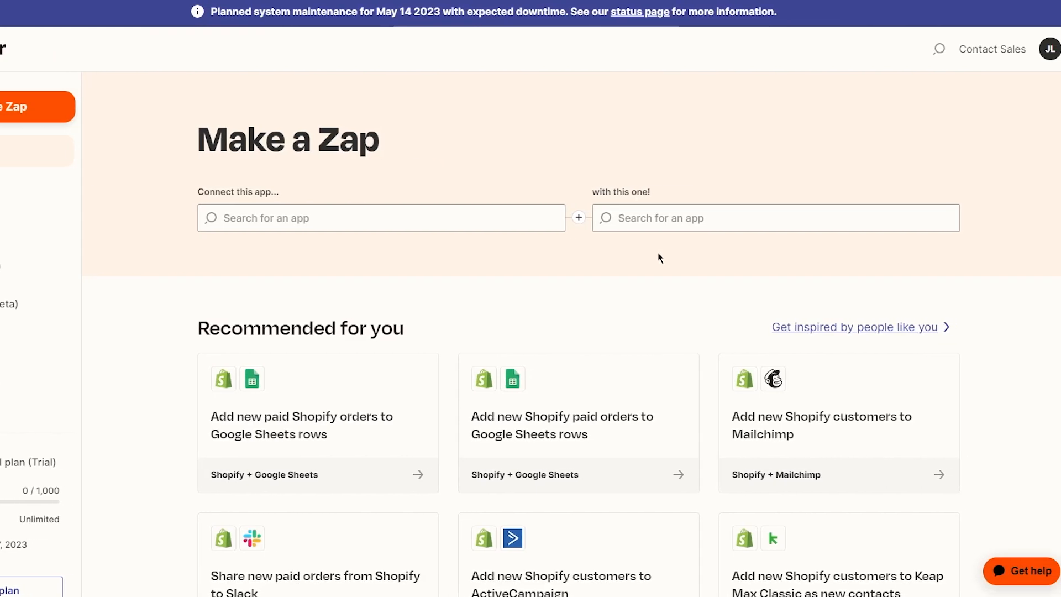
Step: Choose eBay as the first app and Shopify as the second app in Make a Zap
click(417, 204)
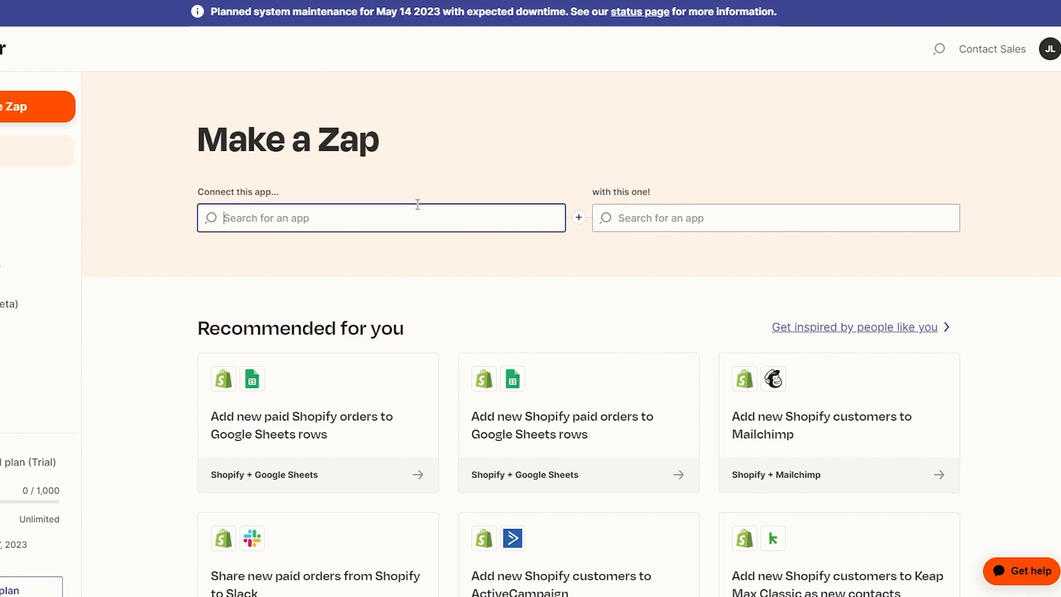
text(ebay)
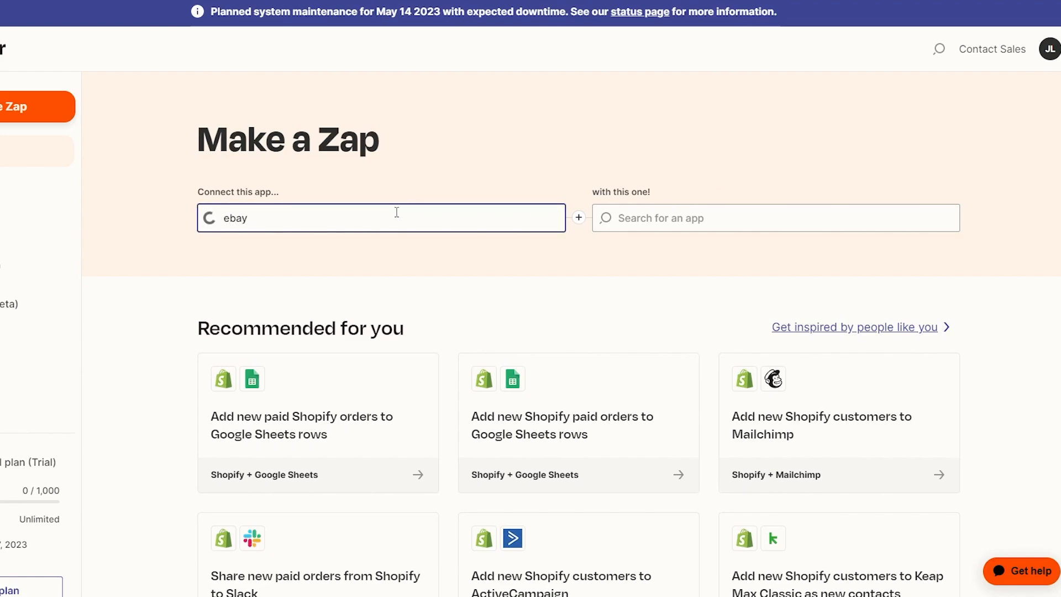
click(348, 249)
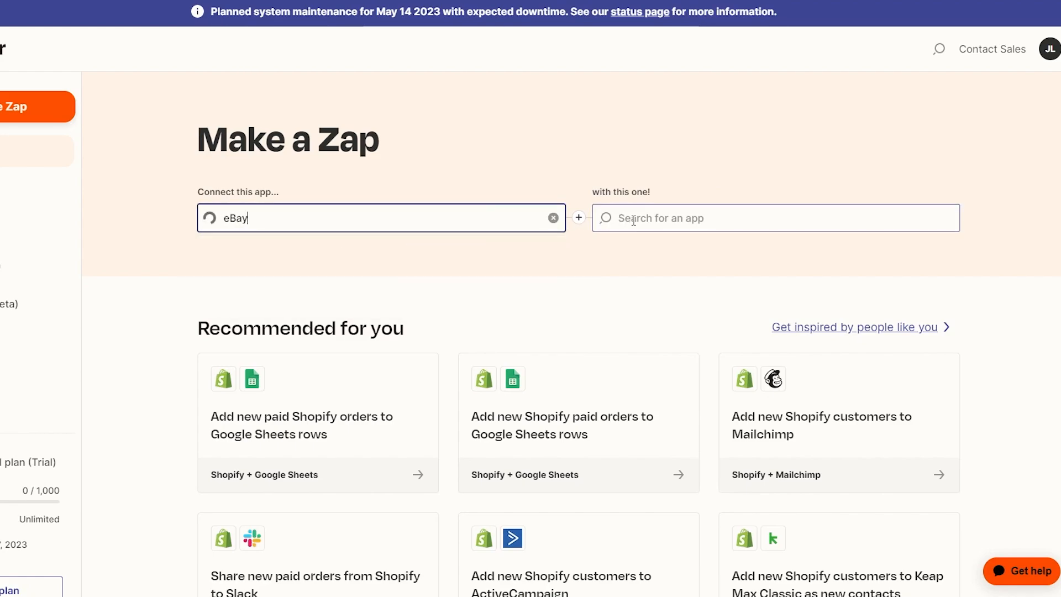
text(shopify)
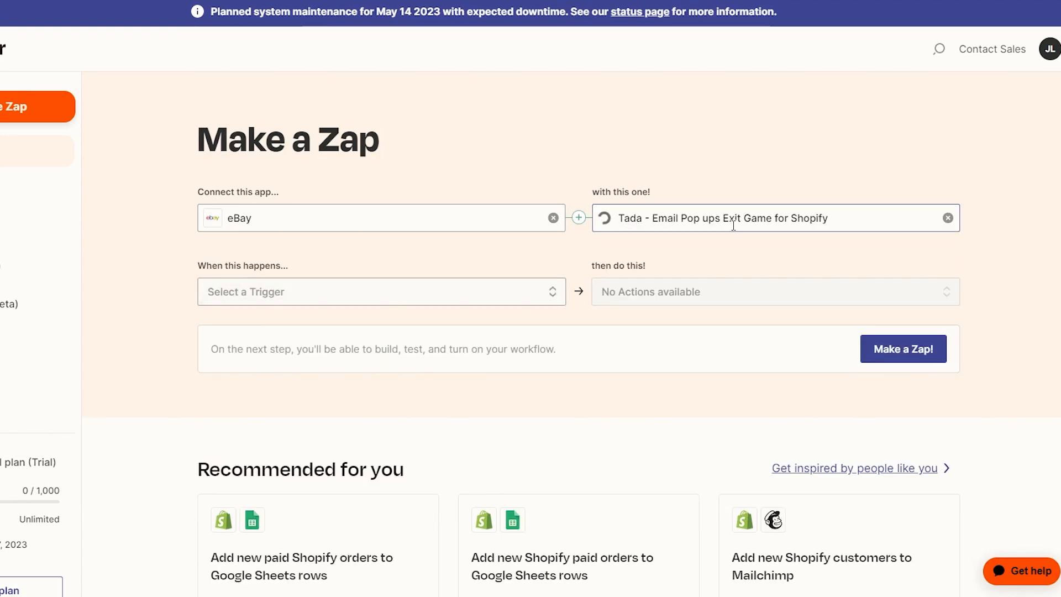
click(948, 218)
text(shopi)
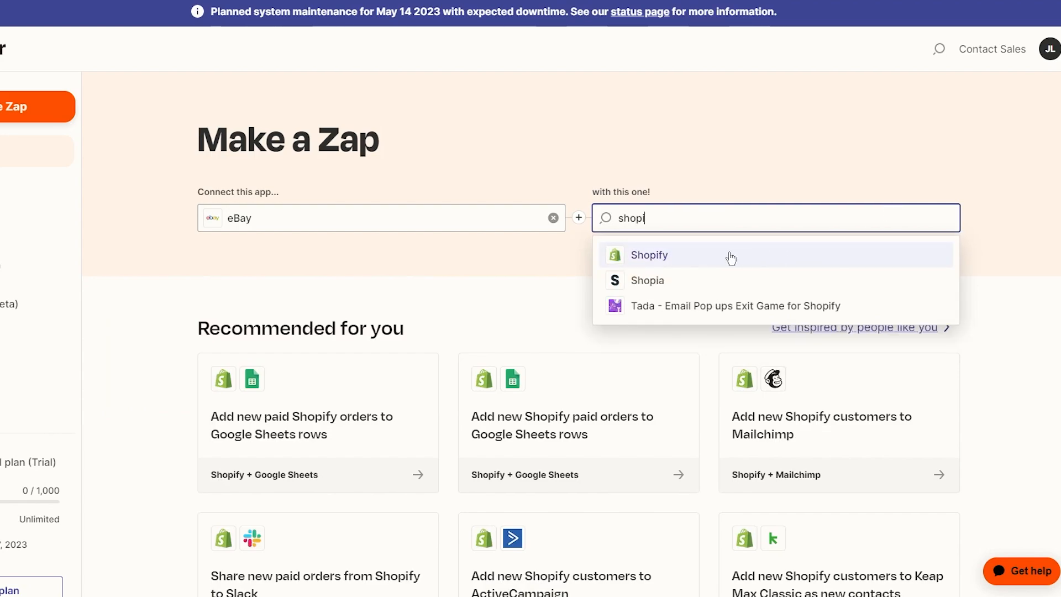
click(731, 257)
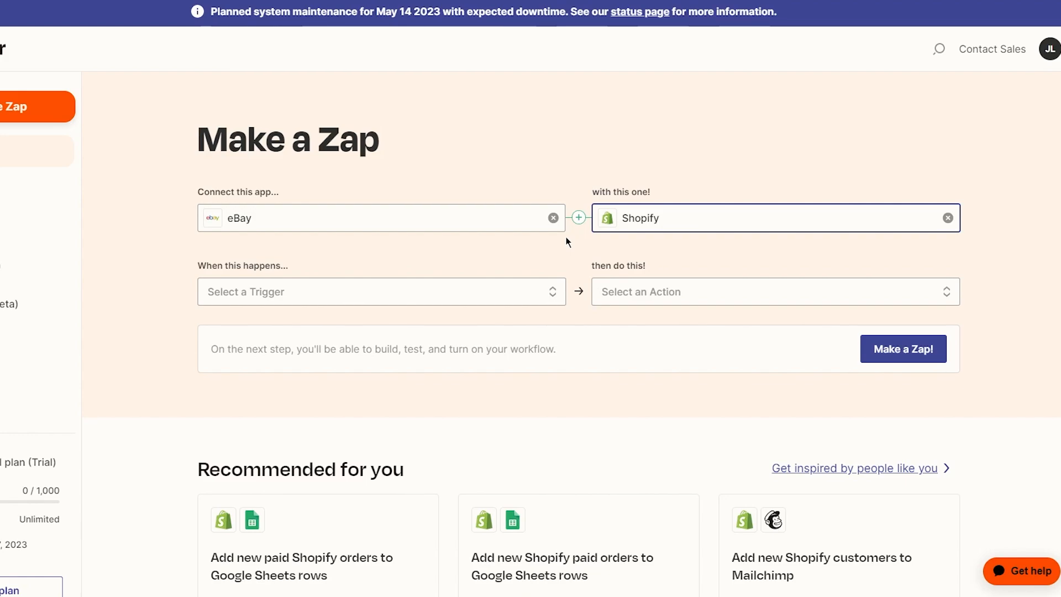
Step: Set the eBay trigger event to New Order
click(522, 296)
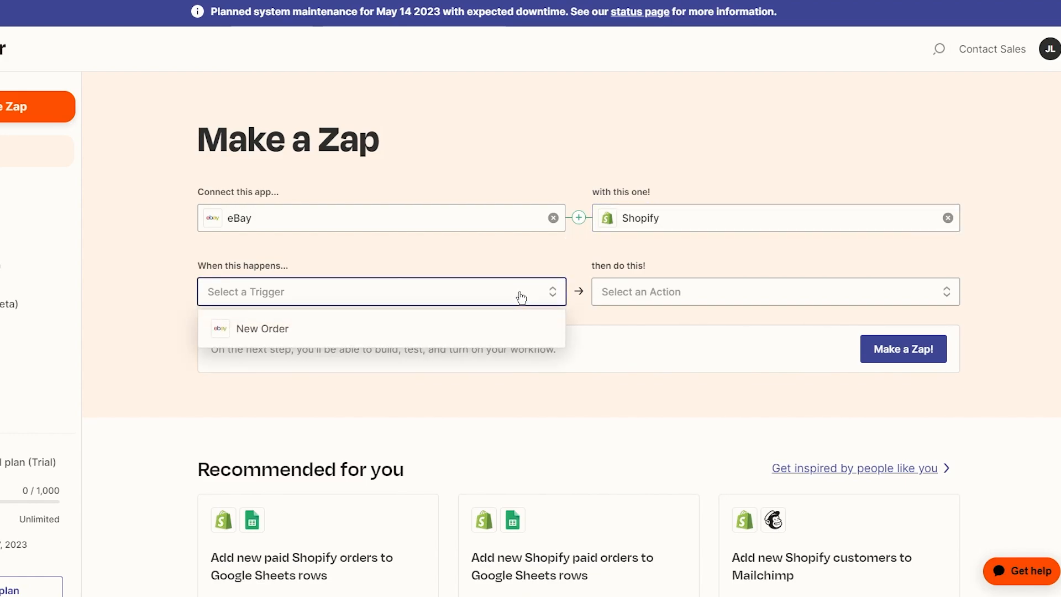
click(327, 322)
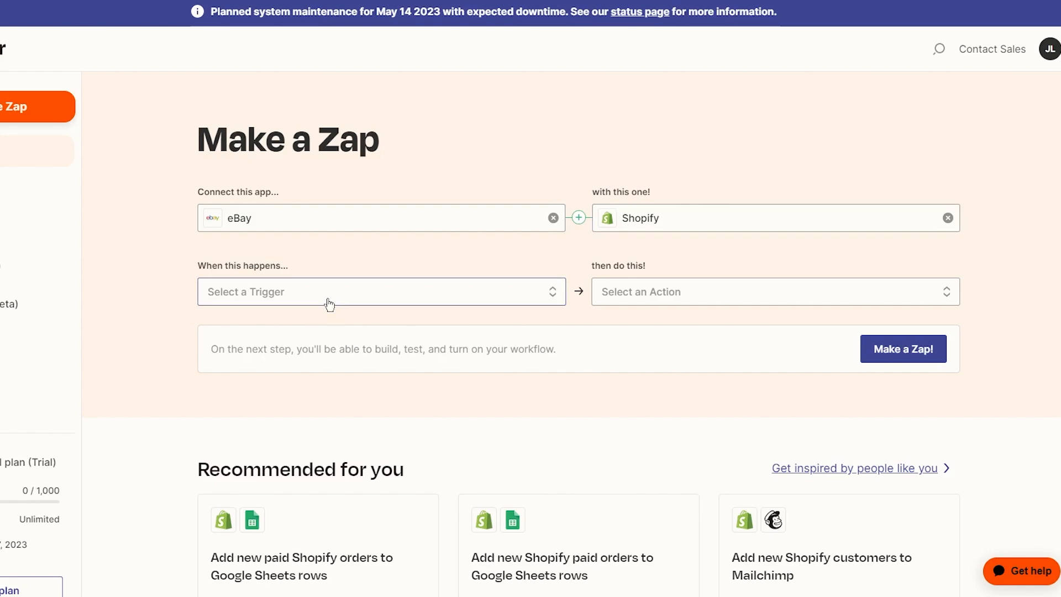
click(329, 304)
click(298, 327)
click(656, 299)
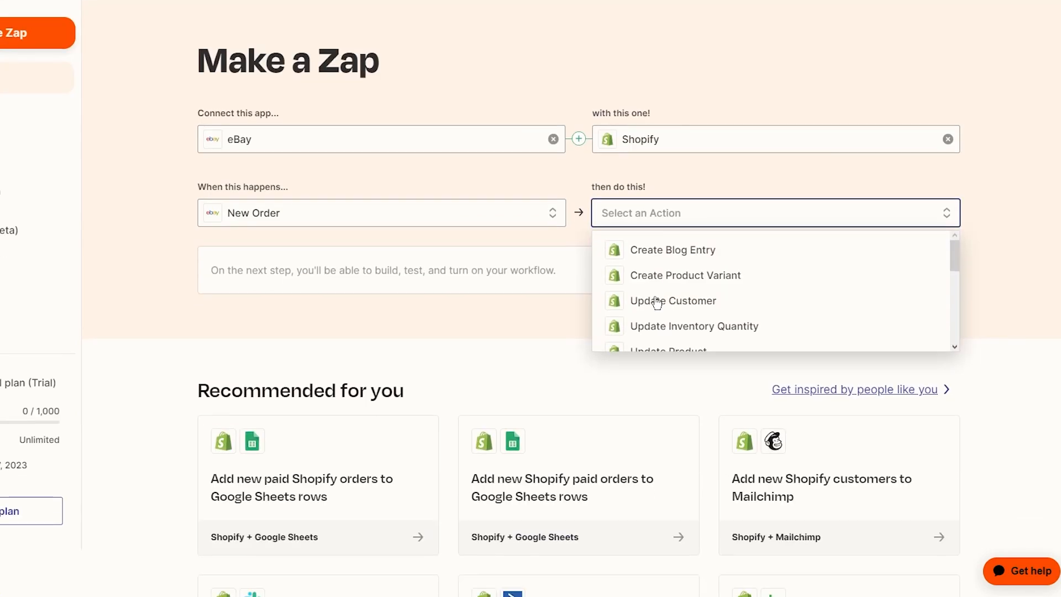
Step: Pick Create Product Variant as the Shopify action
scroll(656, 302, down, 3)
scroll(735, 282, up, 4)
scroll(721, 338, down, 2)
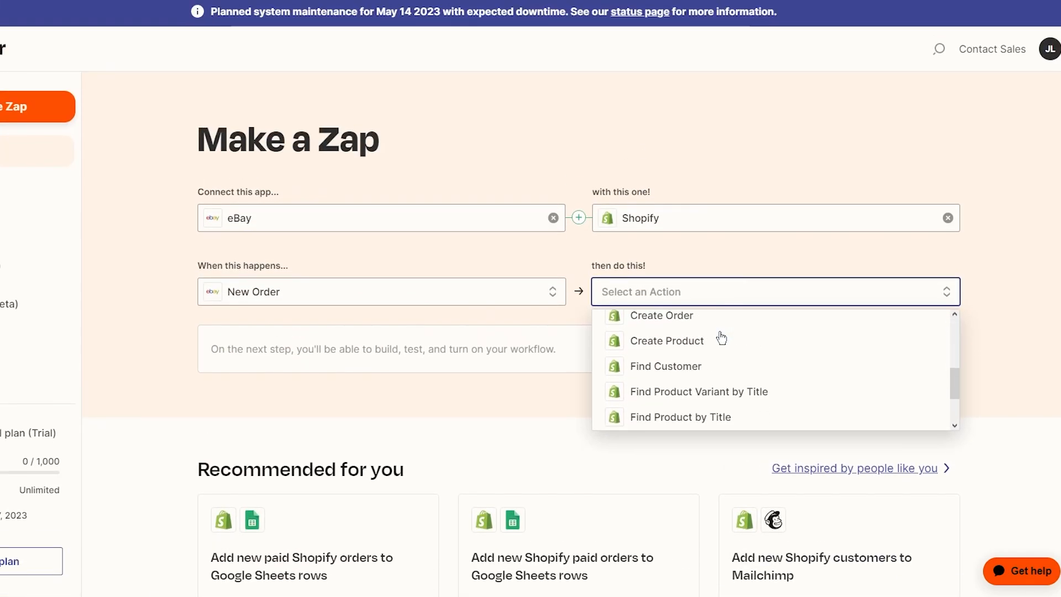
scroll(715, 336, down, 2)
scroll(715, 337, up, 6)
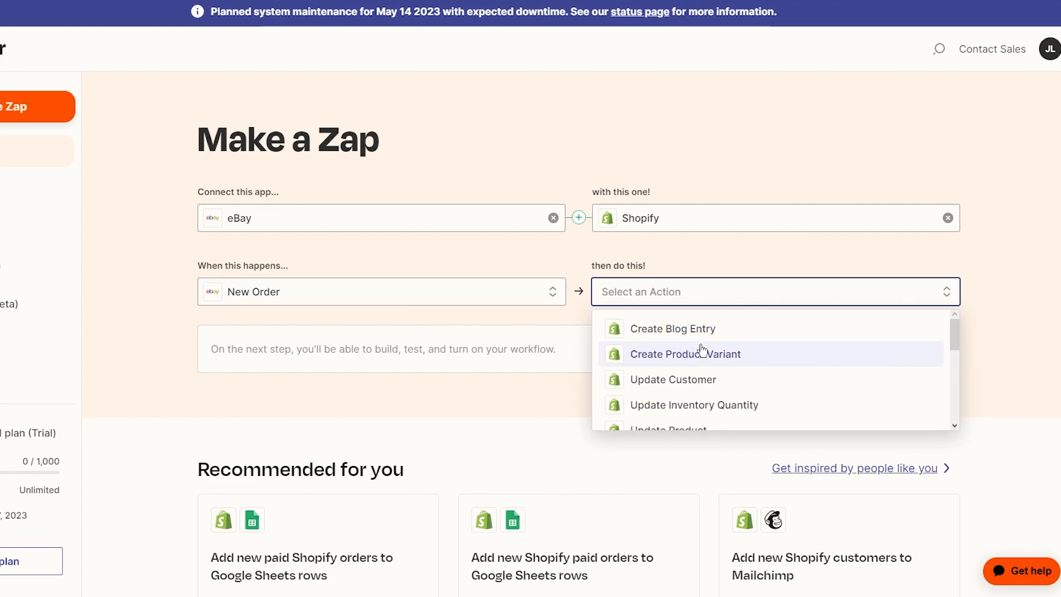
scroll(699, 348, down, 2)
scroll(721, 340, down, 3)
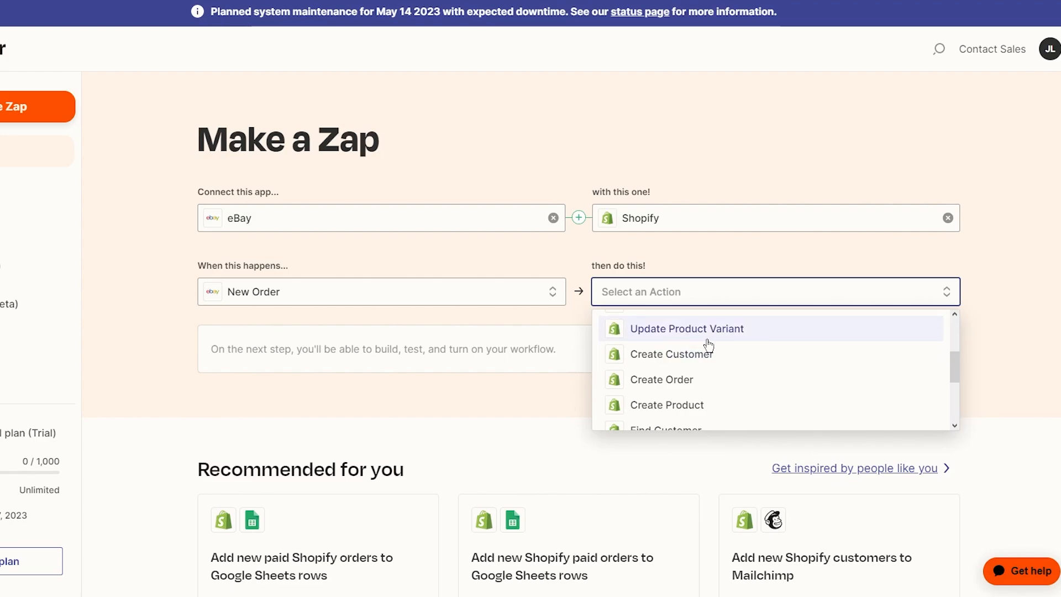
scroll(708, 347, down, 2)
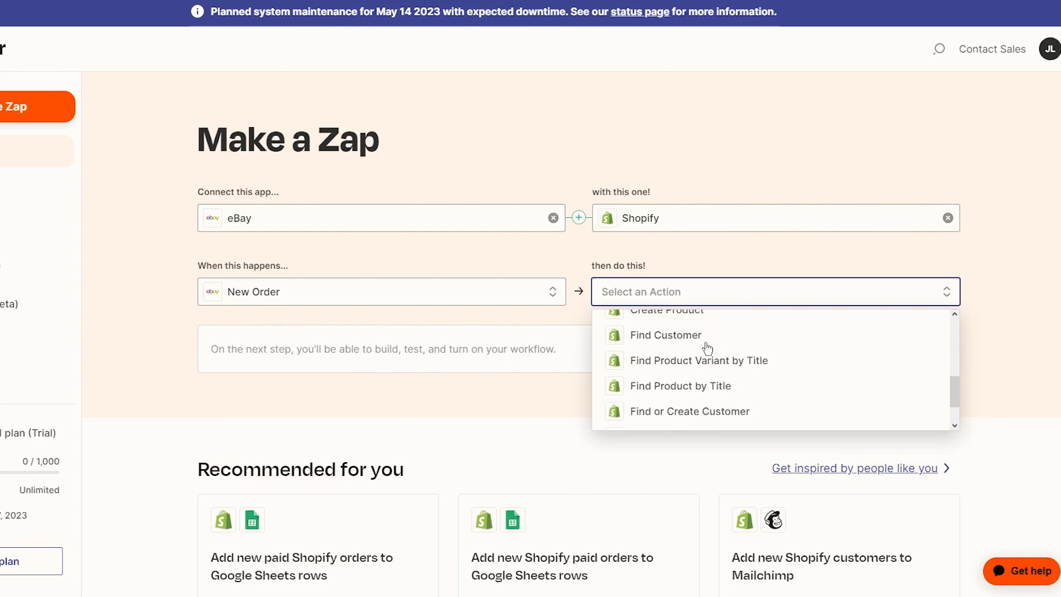
scroll(708, 347, down, 3)
scroll(702, 425, up, 2)
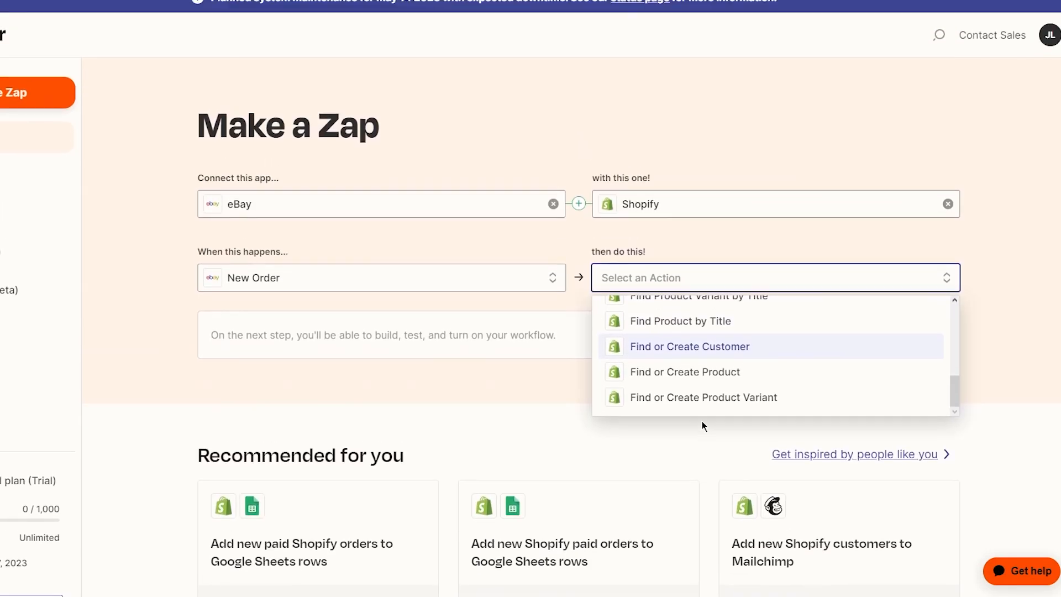
scroll(702, 423, up, 7)
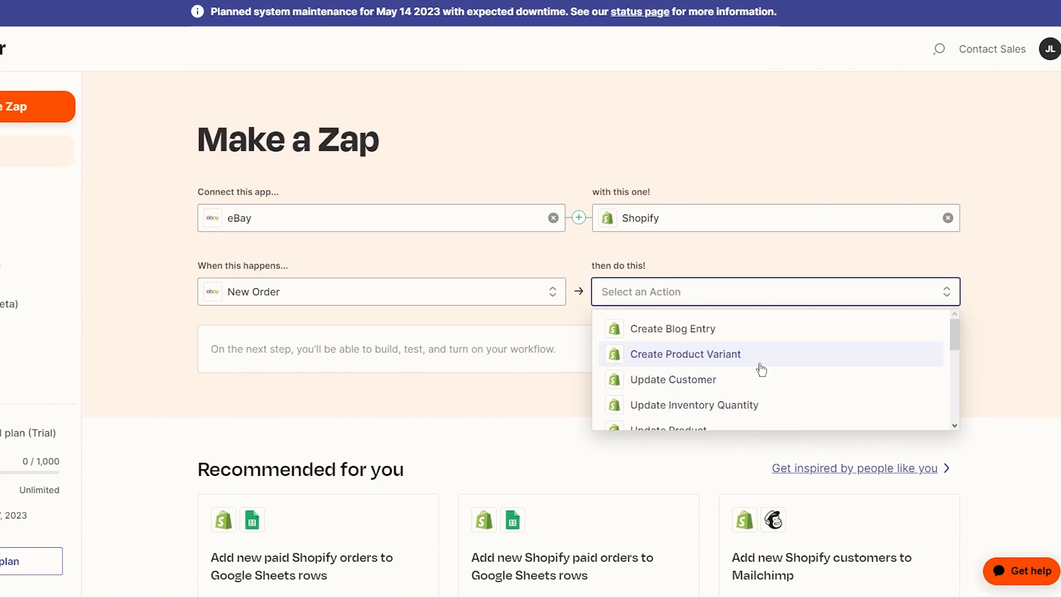
scroll(762, 369, down, 2)
scroll(729, 368, up, 2)
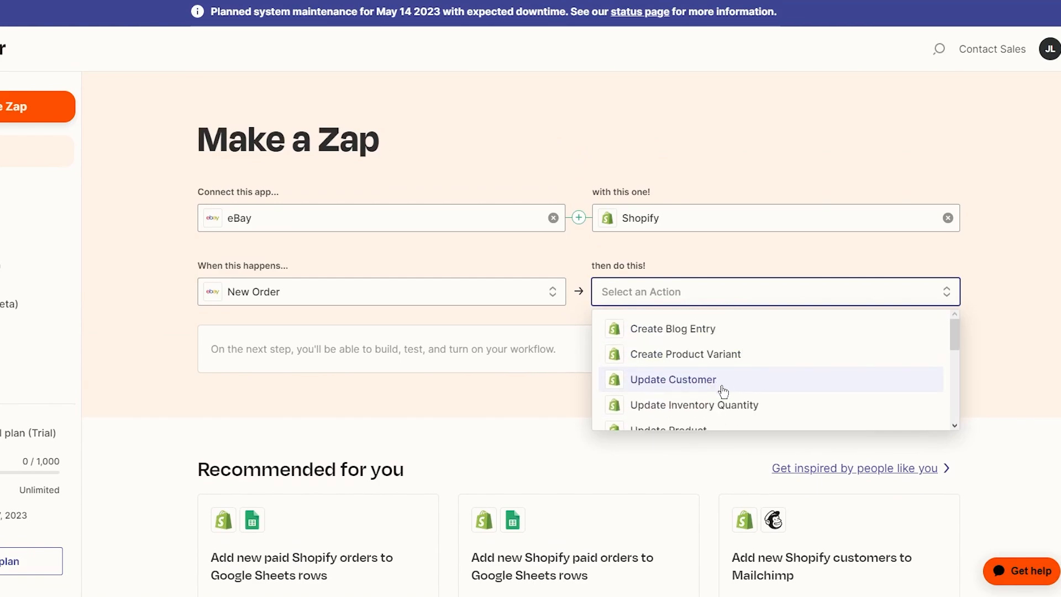
click(719, 352)
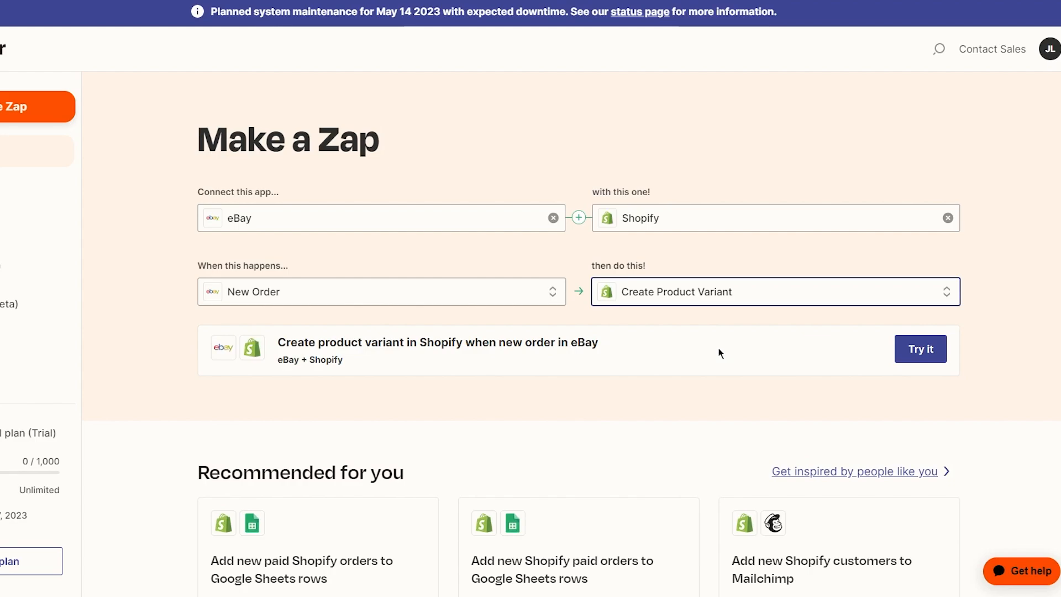
Step: Open the suggested eBay-to-Shopify workflow as a draft Zap, keeping New Order as the trigger event
click(902, 355)
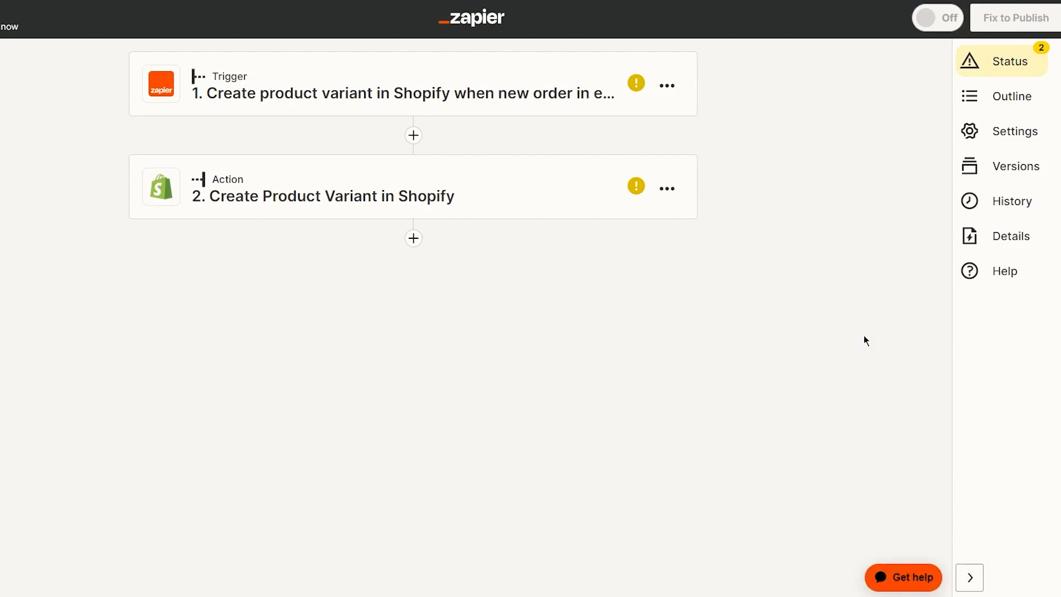
click(493, 110)
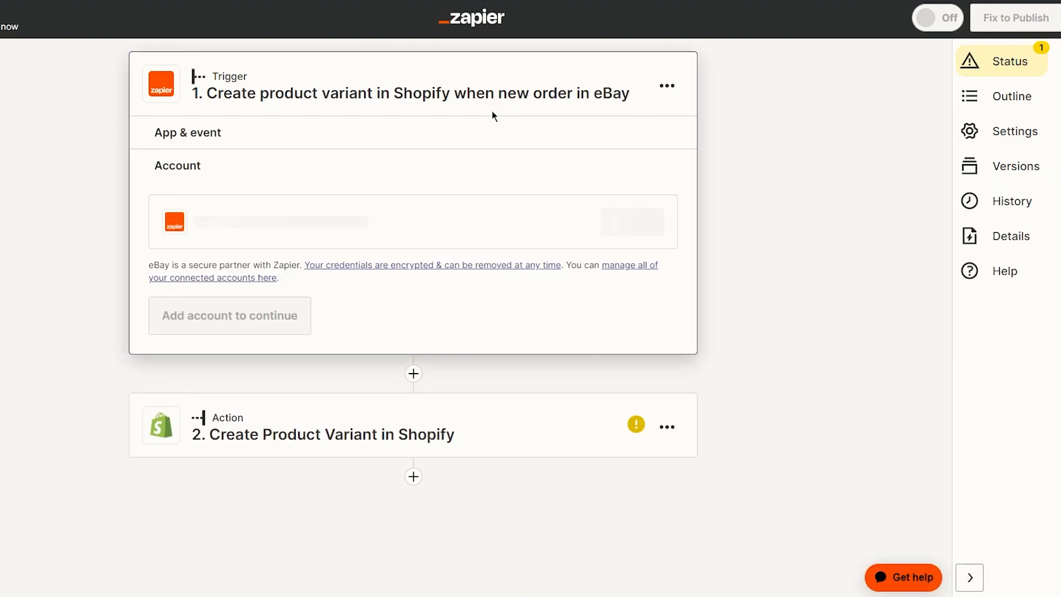
click(348, 130)
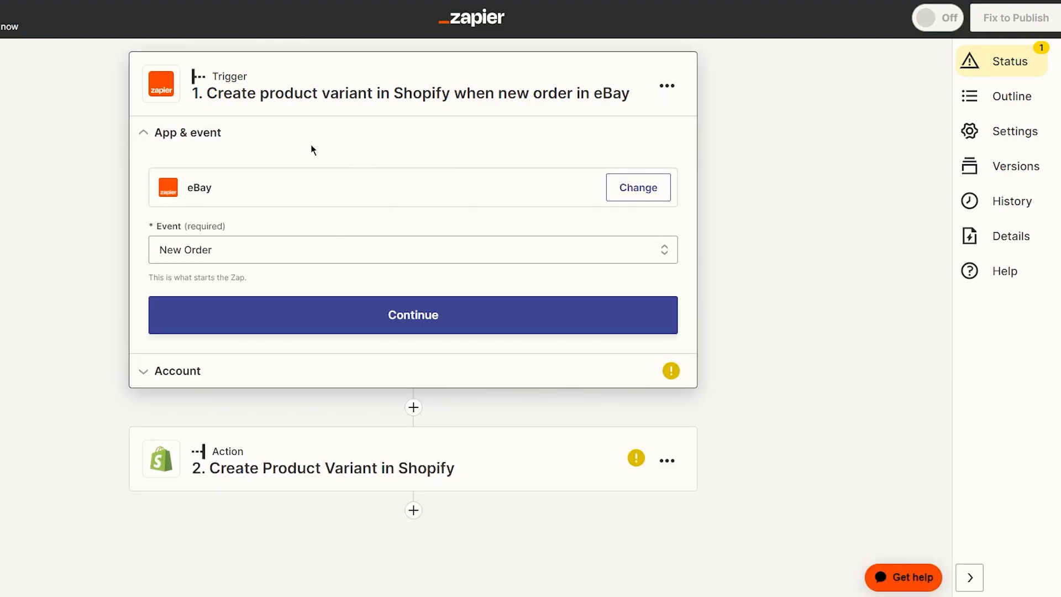
click(296, 245)
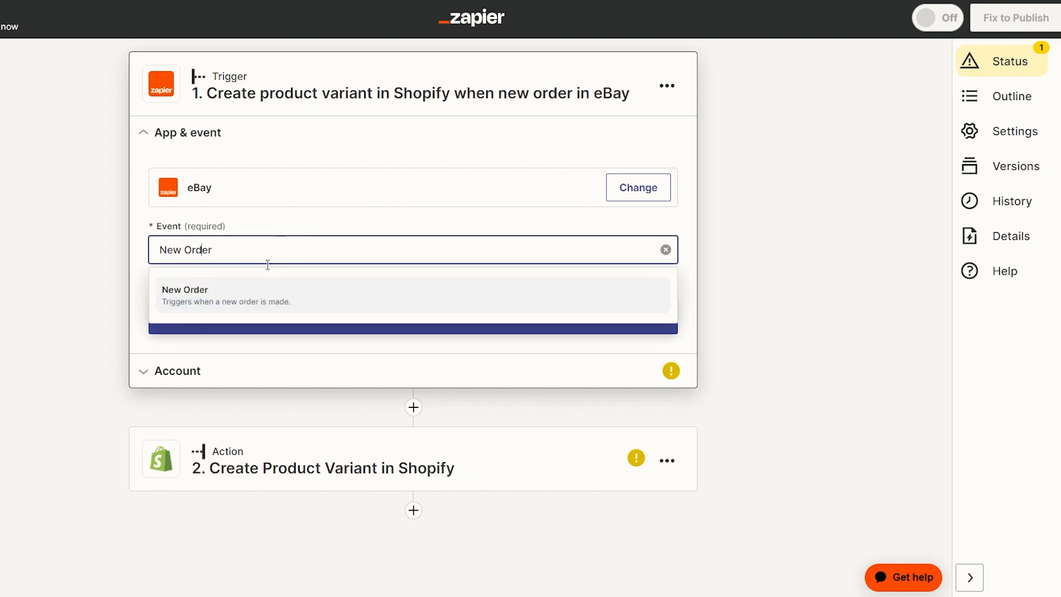
click(266, 285)
Step: Confirm the trigger event, start the eBay account sign-in, and expand the Shopify action step
click(190, 370)
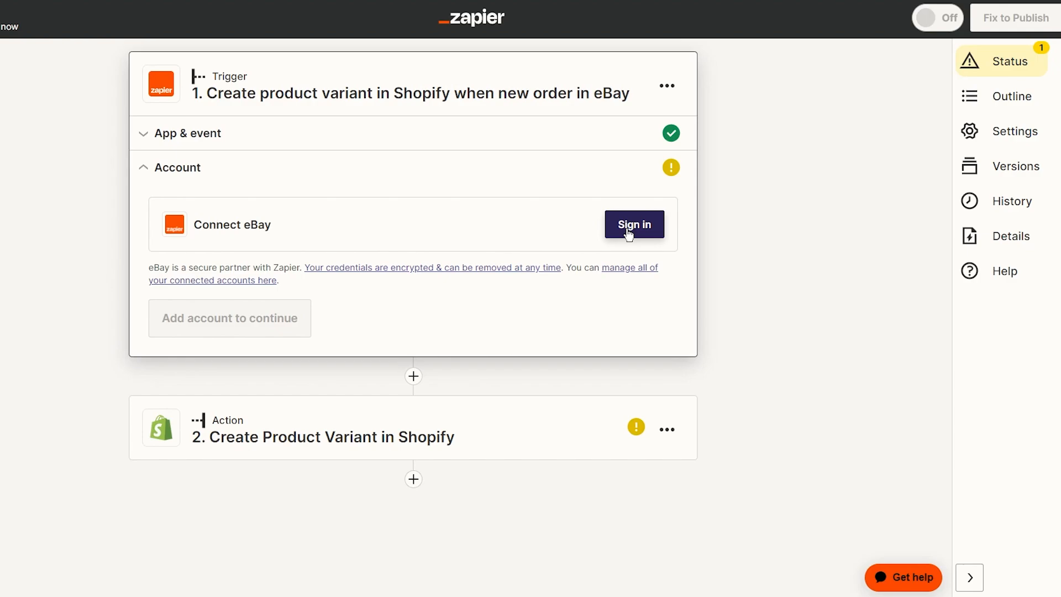
click(660, 219)
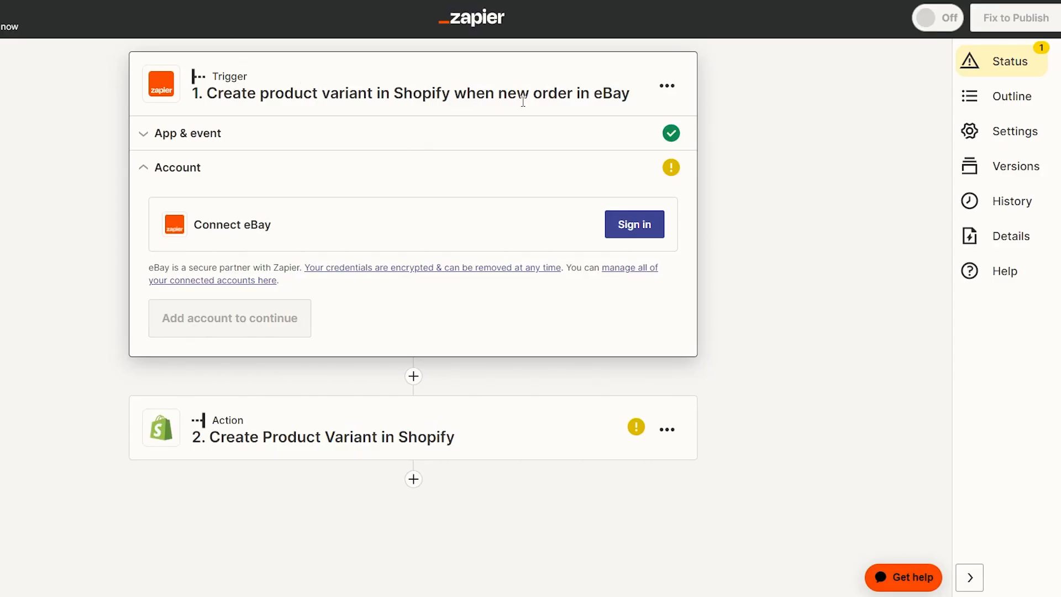
click(473, 407)
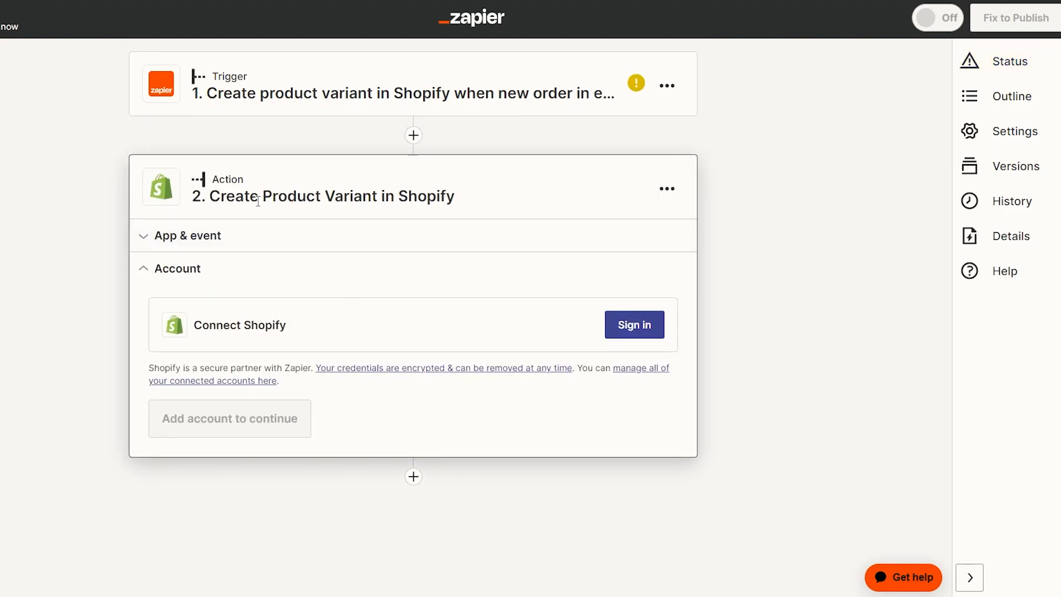
drag(219, 197, 419, 197)
click(505, 197)
drag(194, 326, 293, 325)
click(415, 325)
Step: Add an empty third step below the Shopify action, then delete it and confirm the removal
click(410, 476)
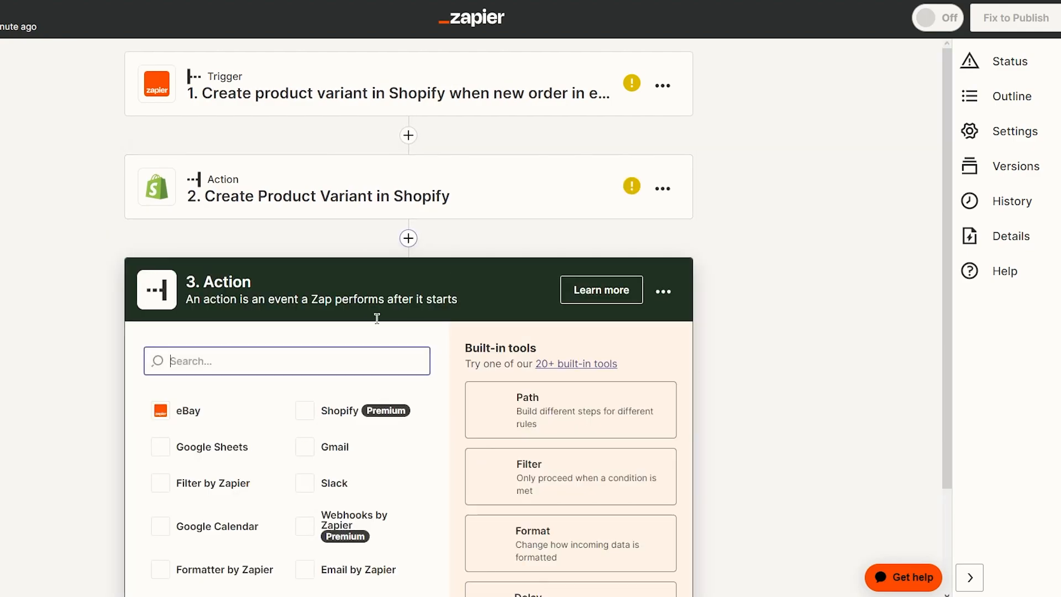
scroll(597, 248, up, 2)
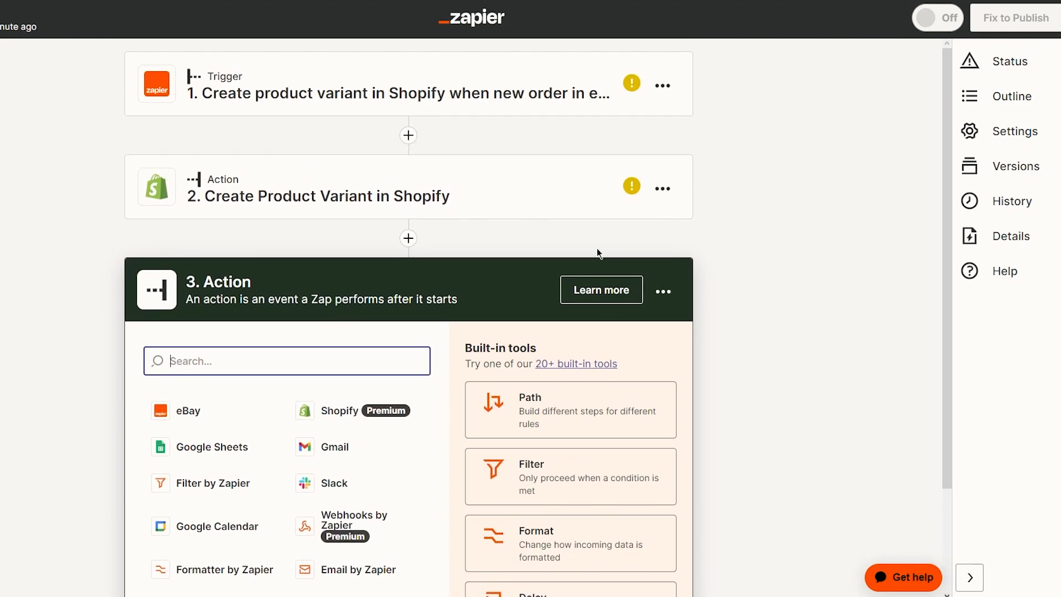
scroll(597, 248, down, 2)
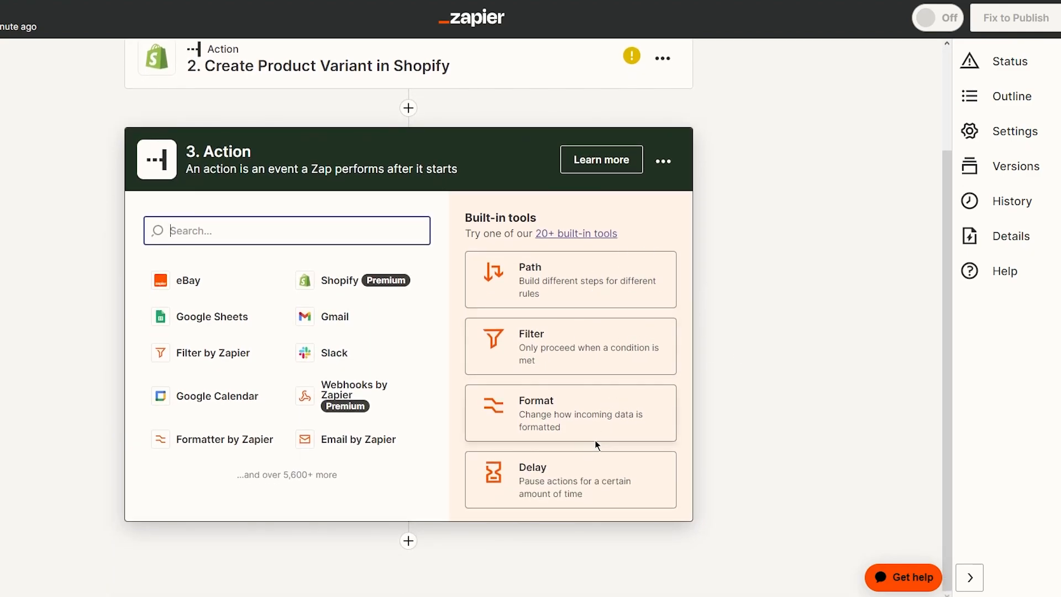
scroll(663, 331, up, 1)
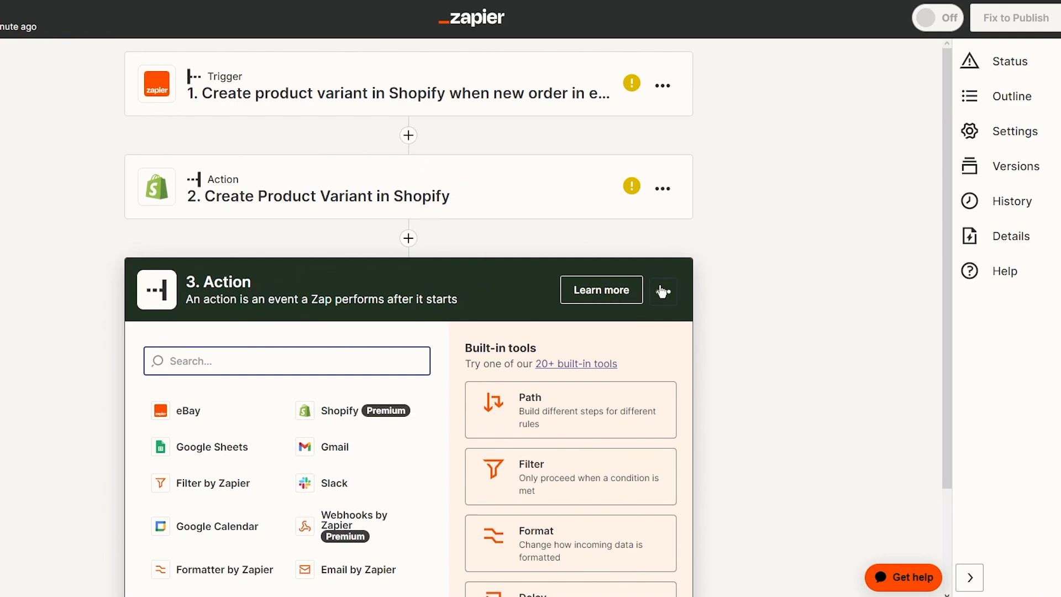
click(663, 291)
click(617, 410)
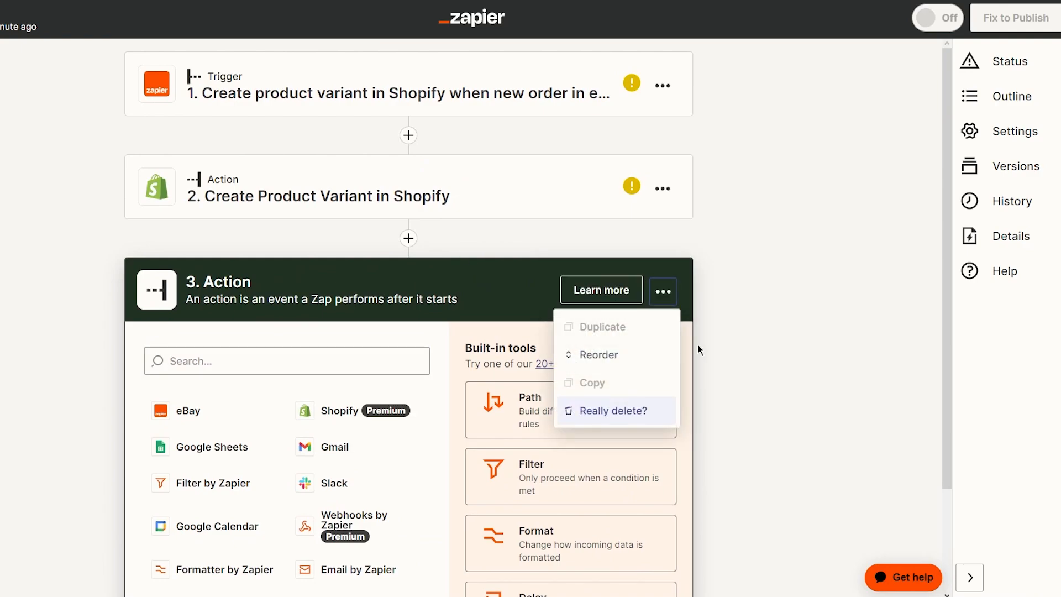
click(628, 418)
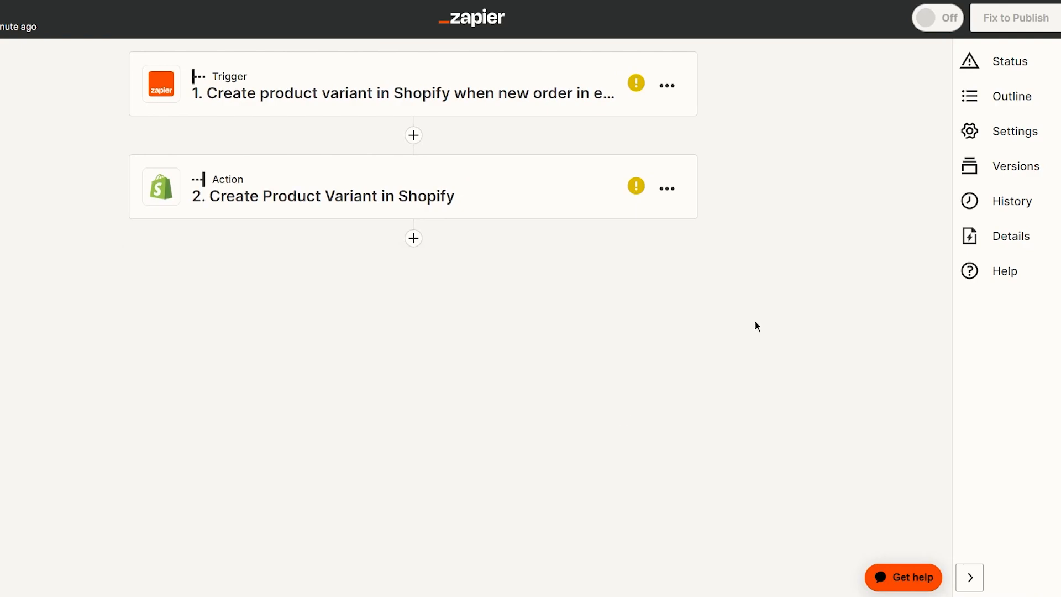